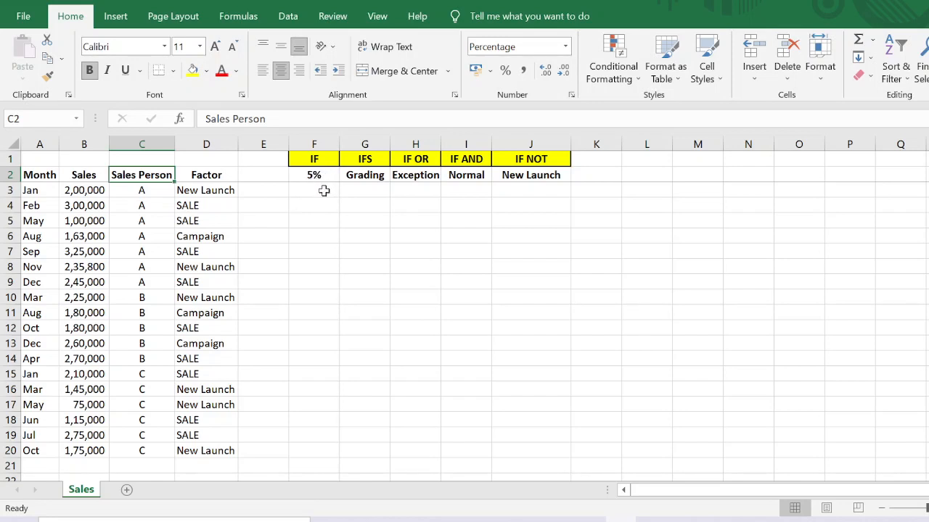
Enter a formula in F3 that multiplies the January sales in B3 by the 5% rate in F2
left_click(324, 191)
type("=")
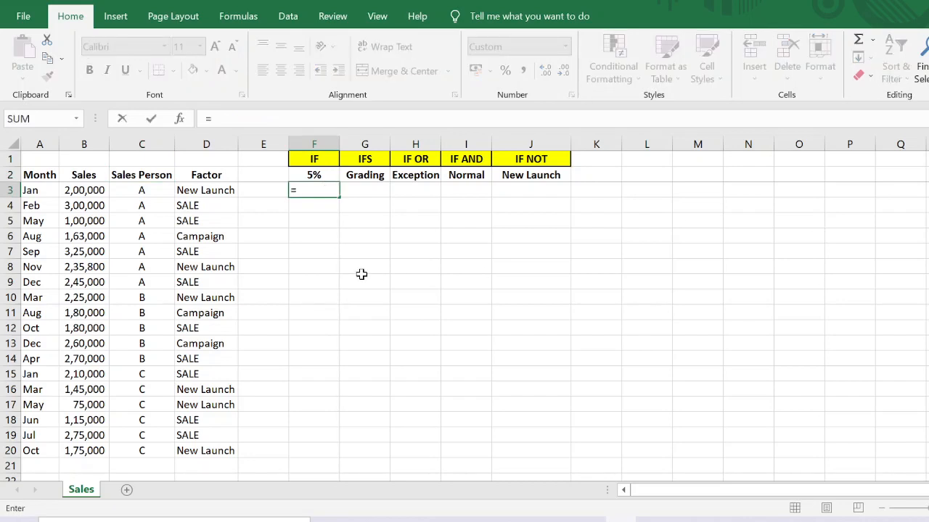
left_click(87, 189)
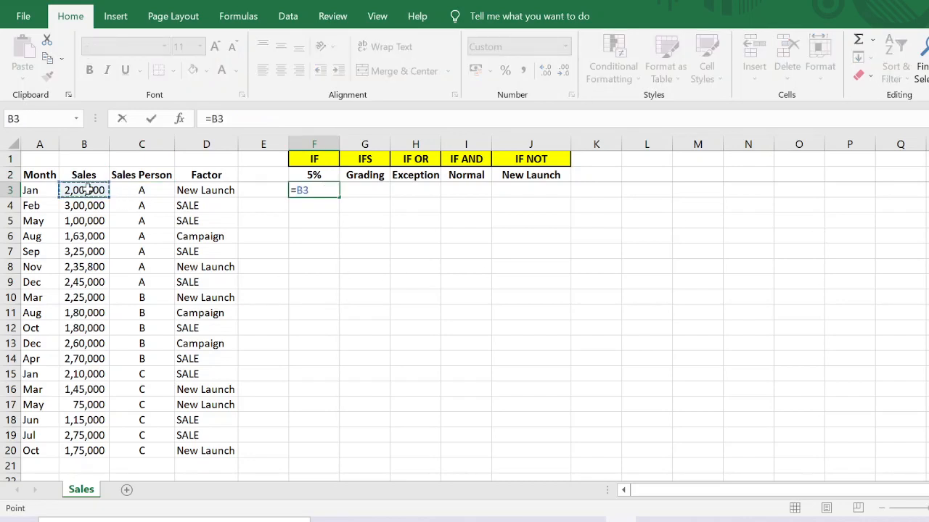
type("*")
left_click(314, 176)
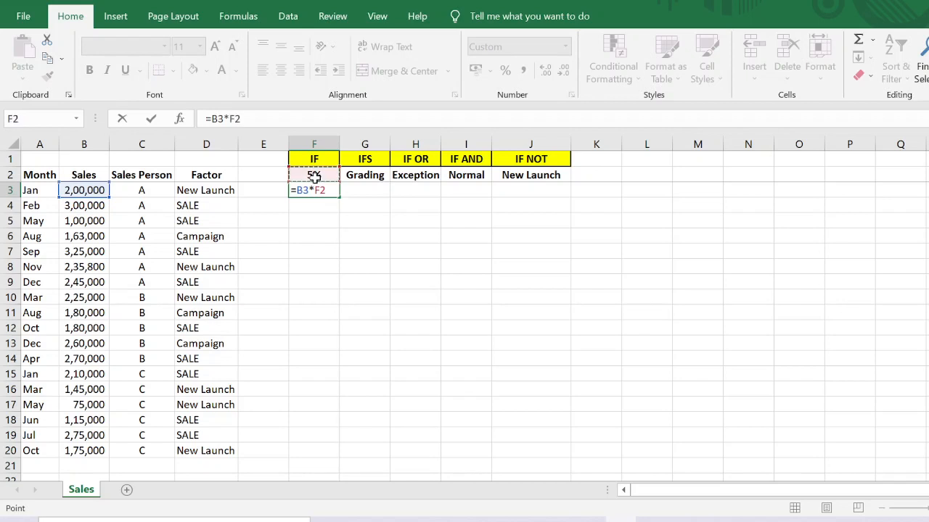
key("Return")
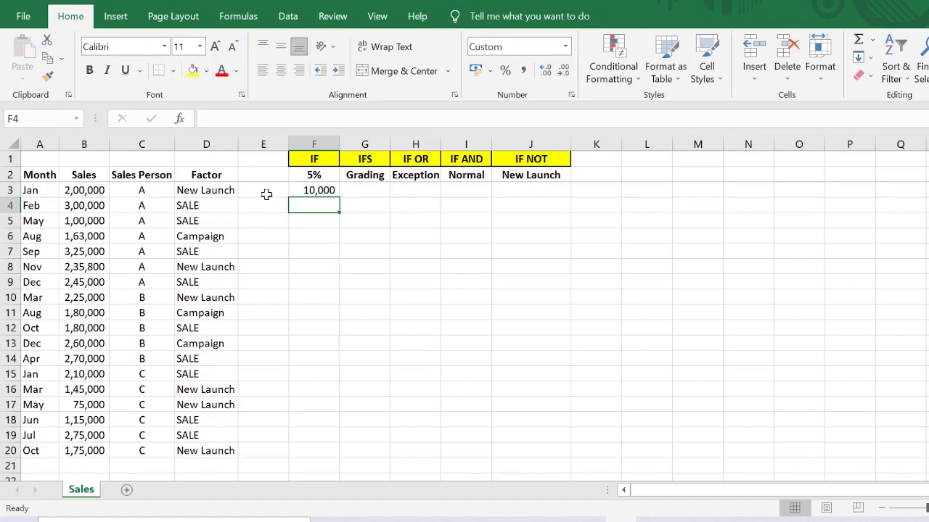
Replace the formula in F3 with =IF(B3>=200000,B3,0)
left_click(321, 190)
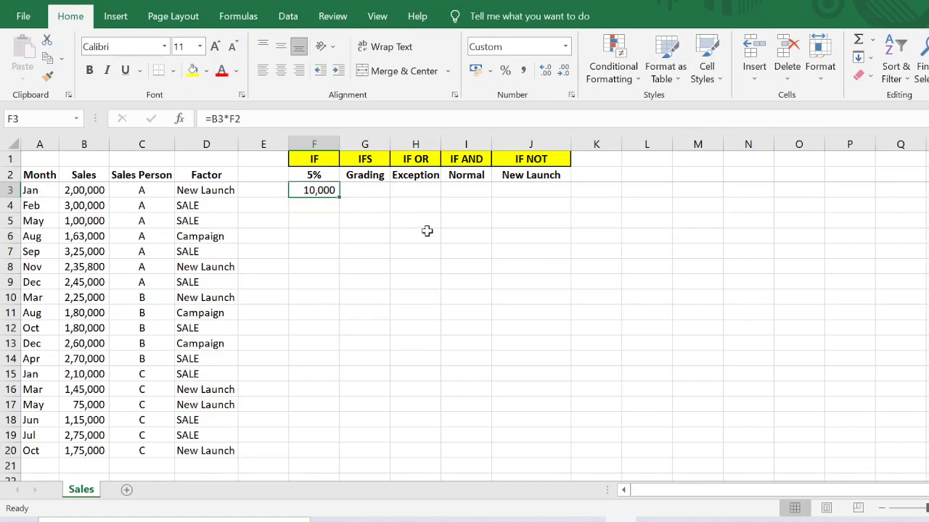
type("=")
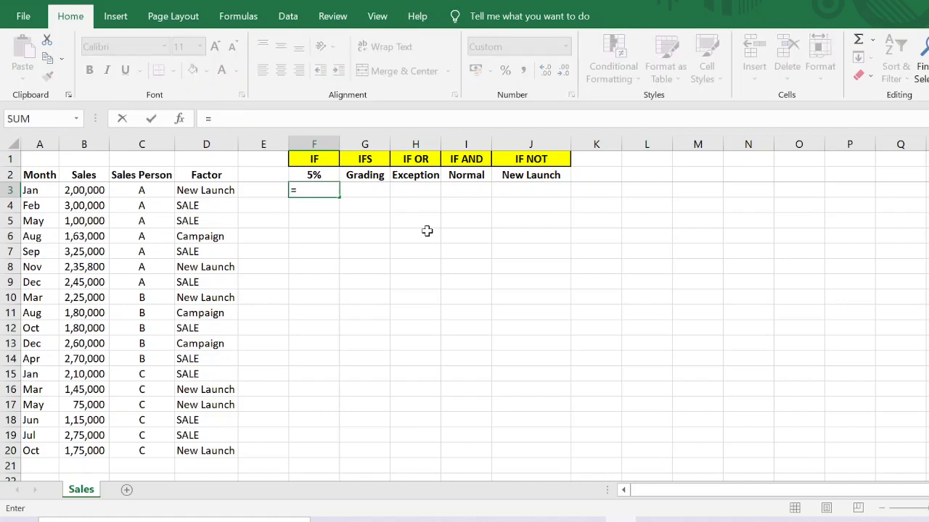
type("if")
key("Tab")
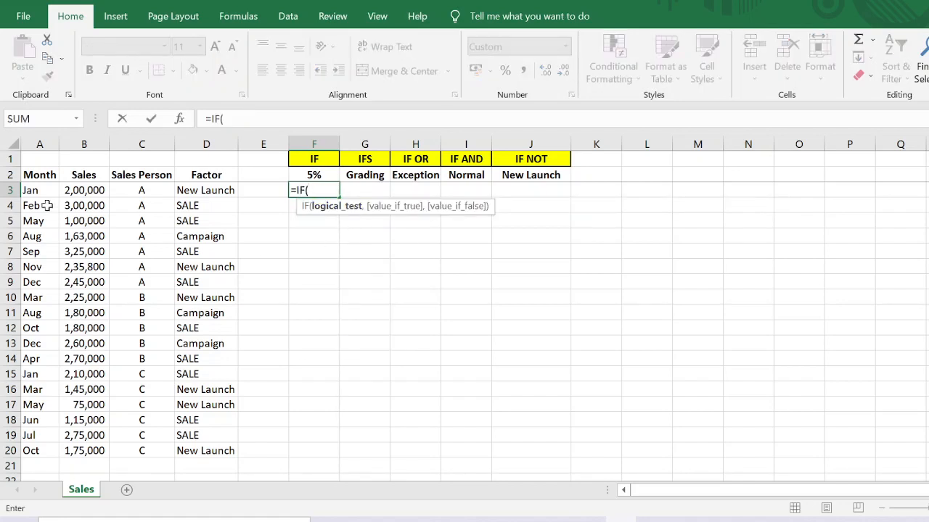
left_click(83, 191)
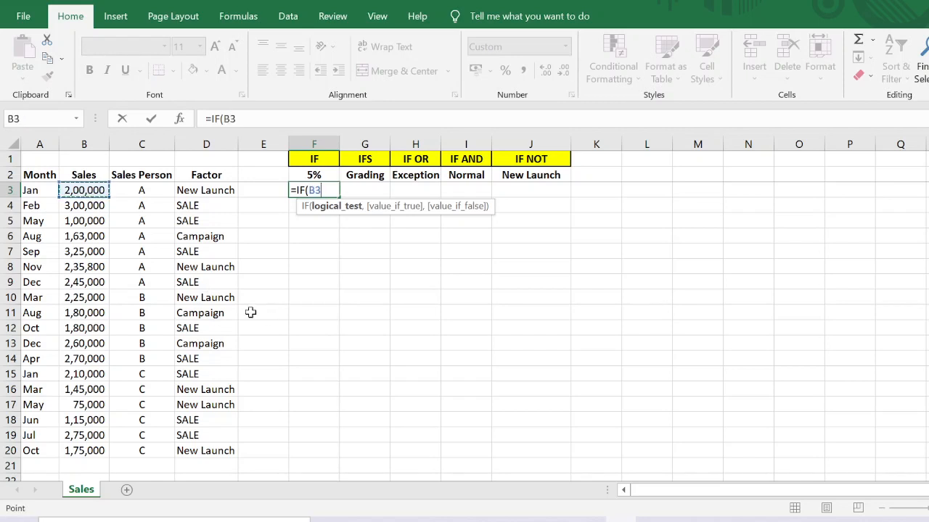
type(">=20000")
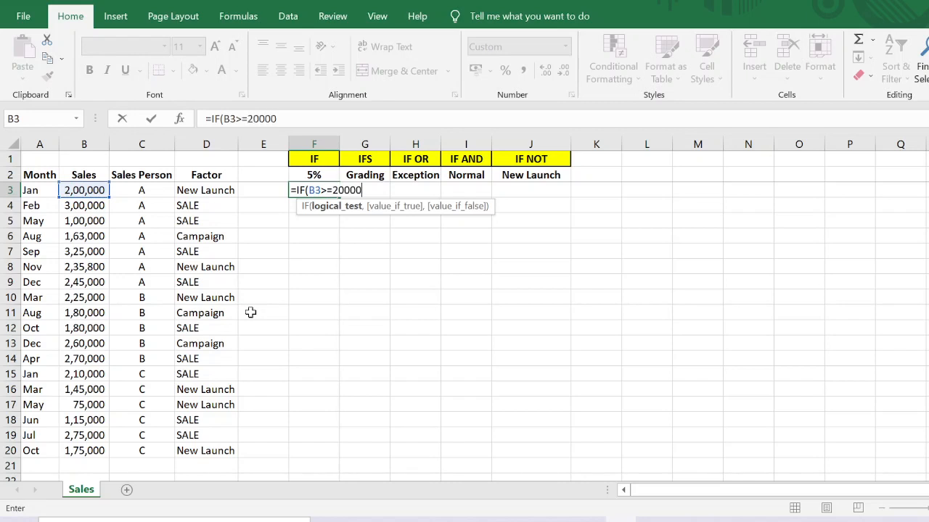
type("0,")
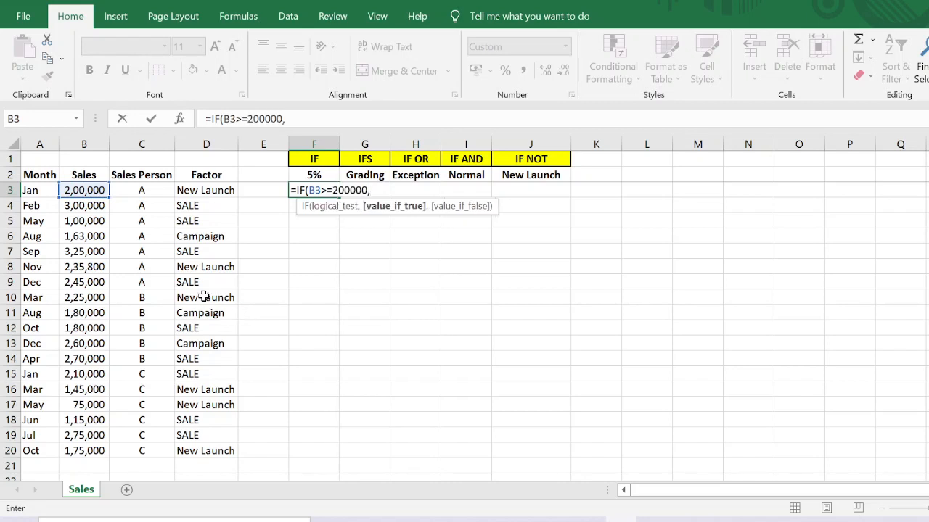
left_click(92, 187)
type(",0")
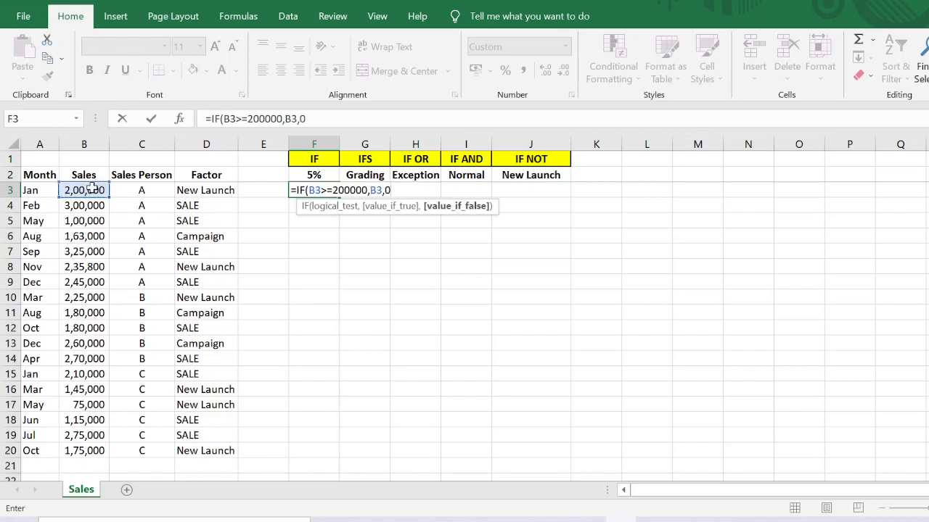
type(")")
key("Return")
Copy the IF formula from F3 down the column through F20
key("Up")
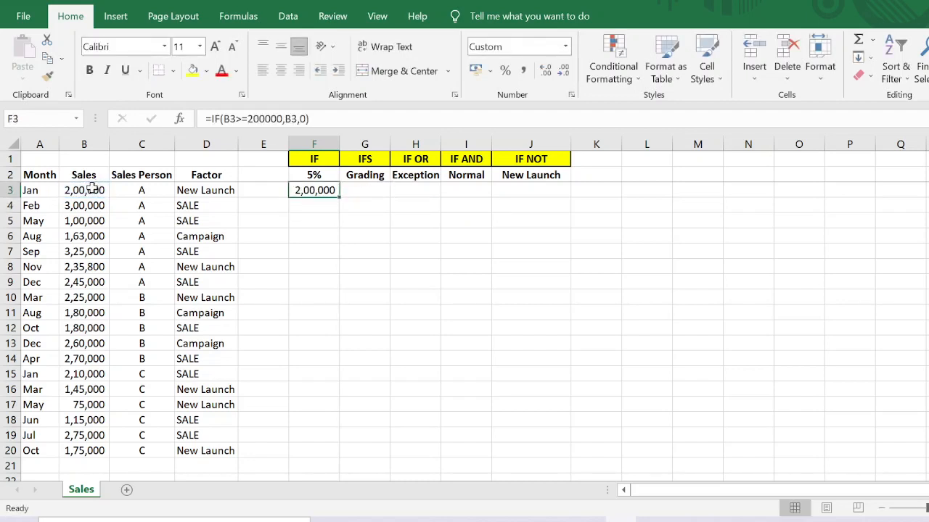
key("ctrl+c")
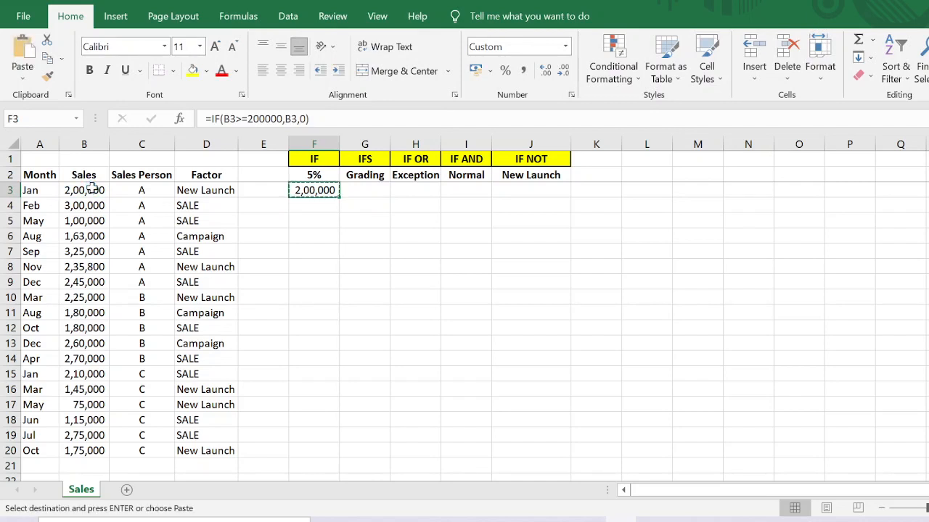
key("shift+Down")
key("shift+Down")
key("shift+Down")
key("shift+Down")
key("shift+Down")
key("shift+Down")
key("shift+Down")
key("shift+Down")
key("shift+Down")
key("shift+Down")
key("shift+Down")
key("shift+Down")
key("shift+Down")
key("shift+Down")
key("shift+Down")
key("shift+Down")
key("shift+Down")
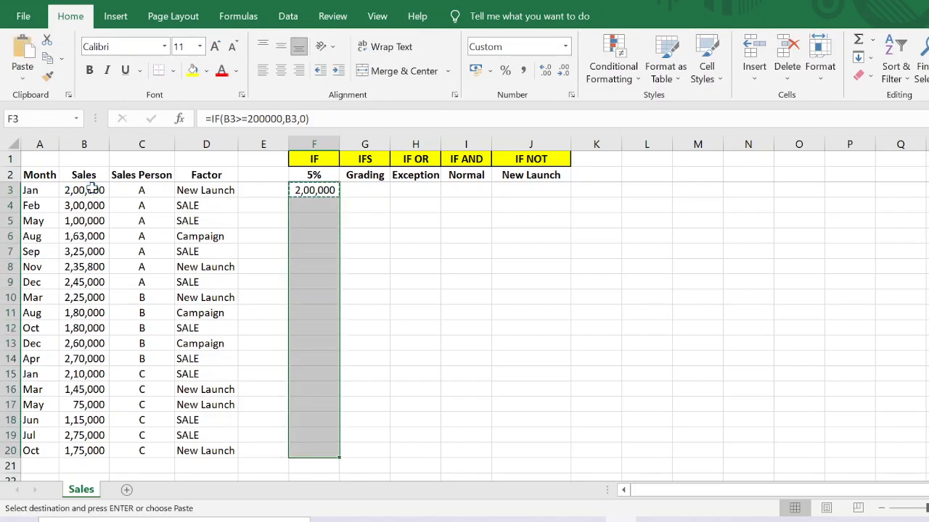
key("ctrl+v")
key("Right")
key("Left")
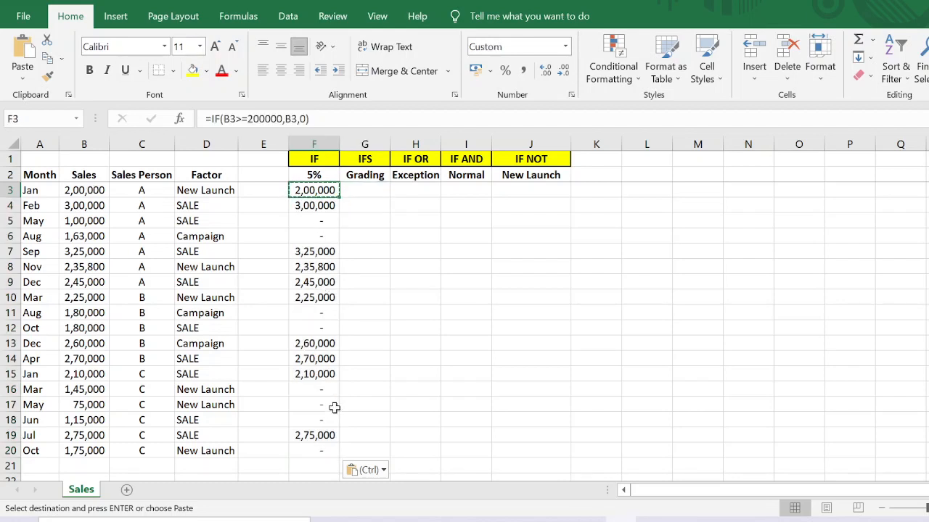
Enter the formula =F3*F2 in G3 to calculate the 5% incentive on the qualifying sales
left_click(356, 193)
type("=")
left_click(314, 190)
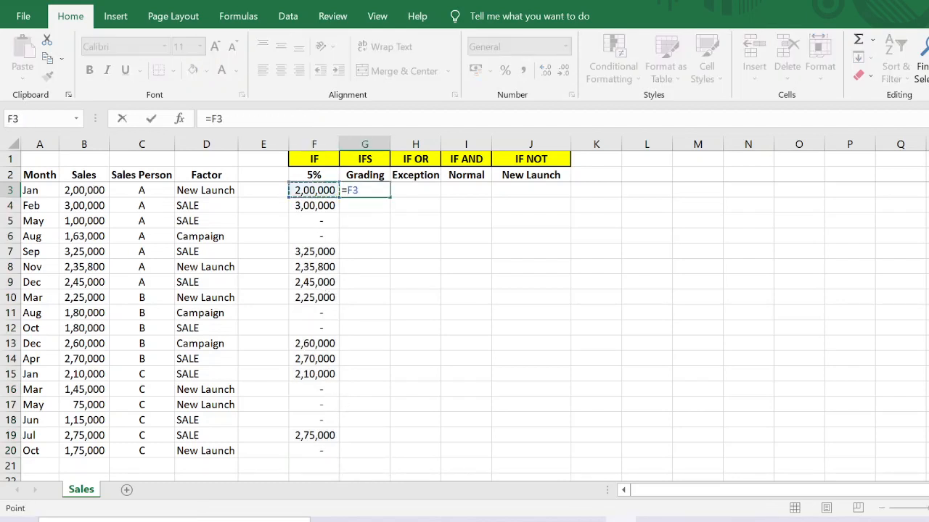
type("*")
left_click(314, 175)
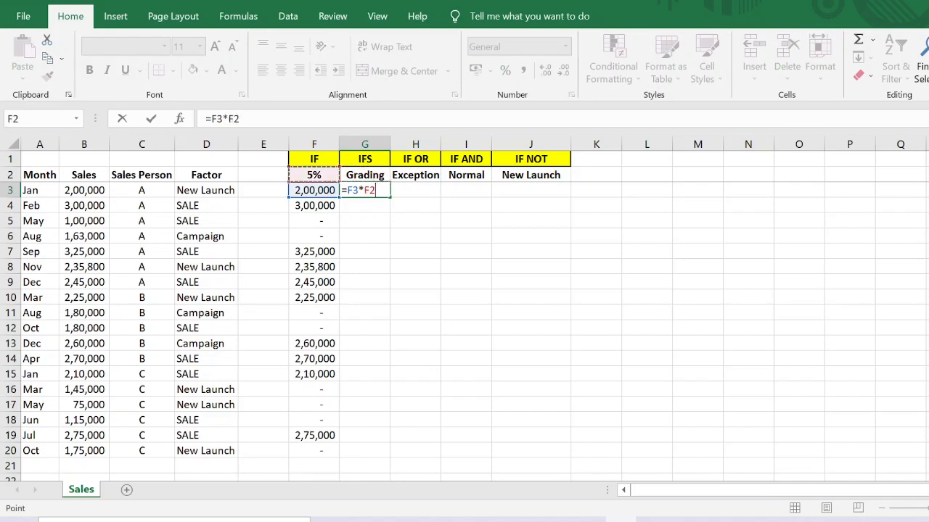
key("Return")
Make the F2 reference in the G3 formula absolute, giving =F3*$F$2
key("Up")
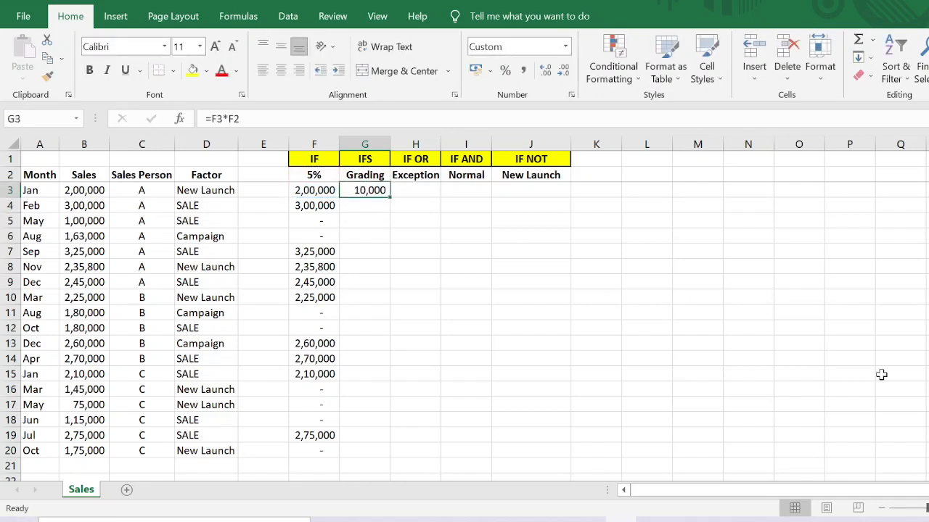
key("F2")
key("F4")
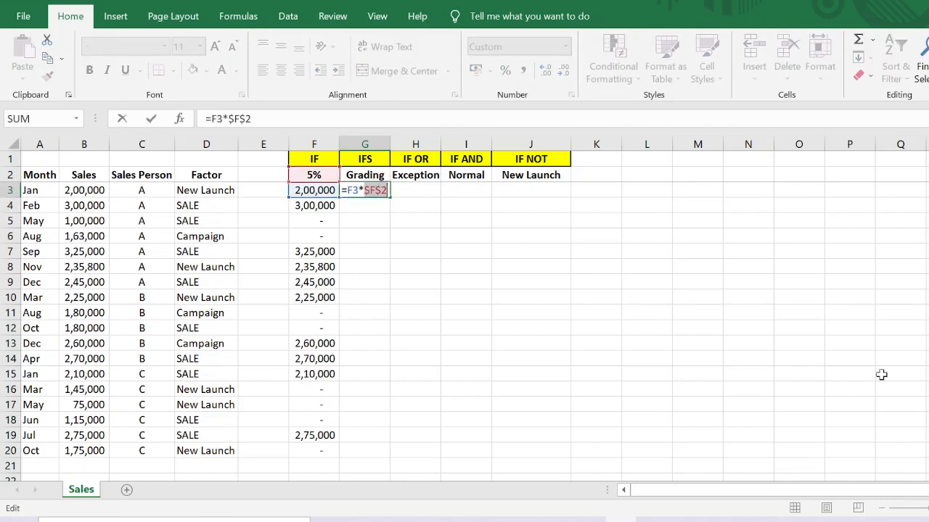
key("ctrl+Return")
Copy the G3 formula down the column through G20
key("ctrl+c")
key("shift+Down")
key("shift+Down")
key("shift+Down")
key("shift+Down")
key("shift+Down")
key("shift+Down")
key("shift+Down")
key("shift+Down")
key("shift+Down")
key("shift+Down")
key("shift+Down")
key("shift+Down")
key("shift+Down")
key("shift+Down")
key("shift+Down")
key("shift+Down")
key("shift+Down")
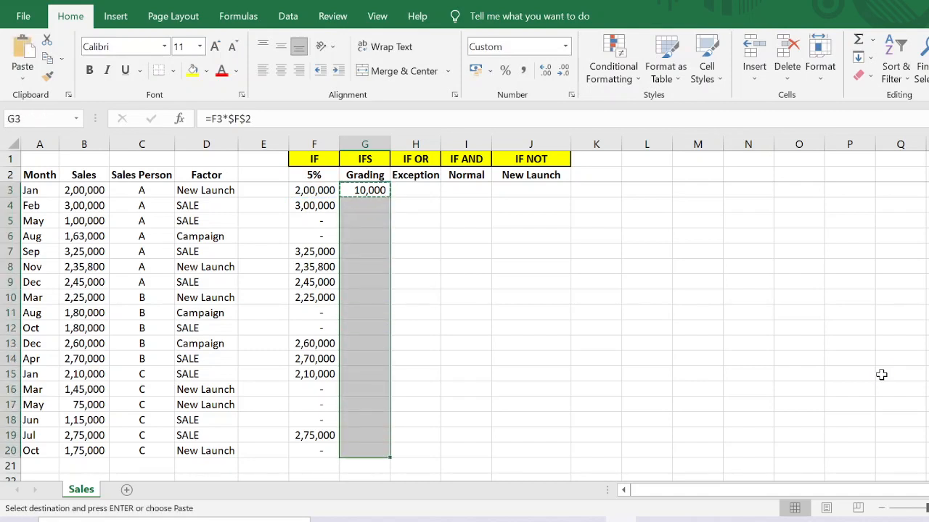
key("ctrl+v")
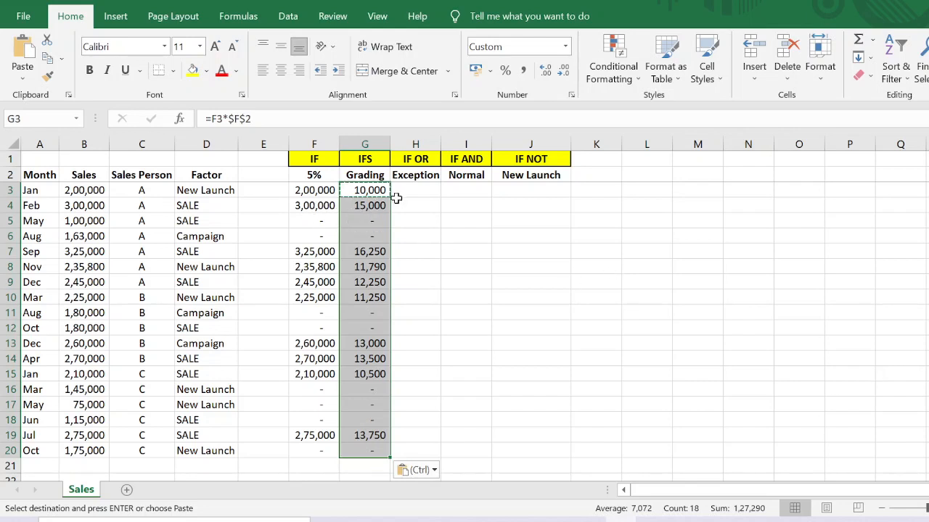
key("Escape")
Convert the formulas in G3:G20 to fixed numbers by pasting them over themselves as values only
left_click(325, 191)
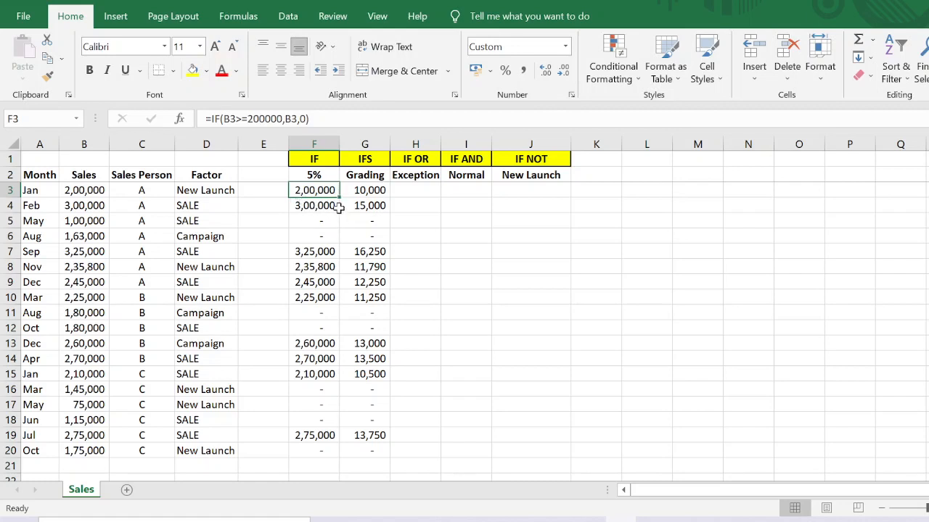
left_click(371, 191)
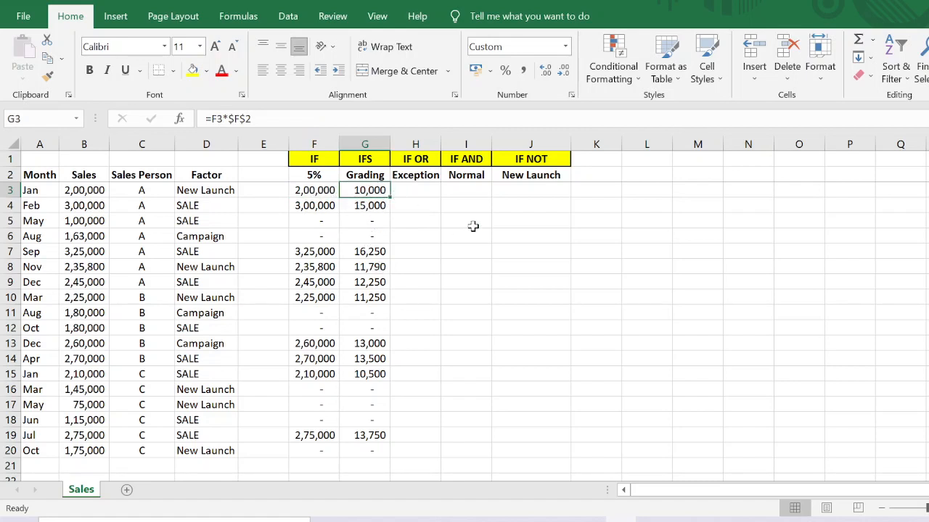
key("ctrl+shift+Down")
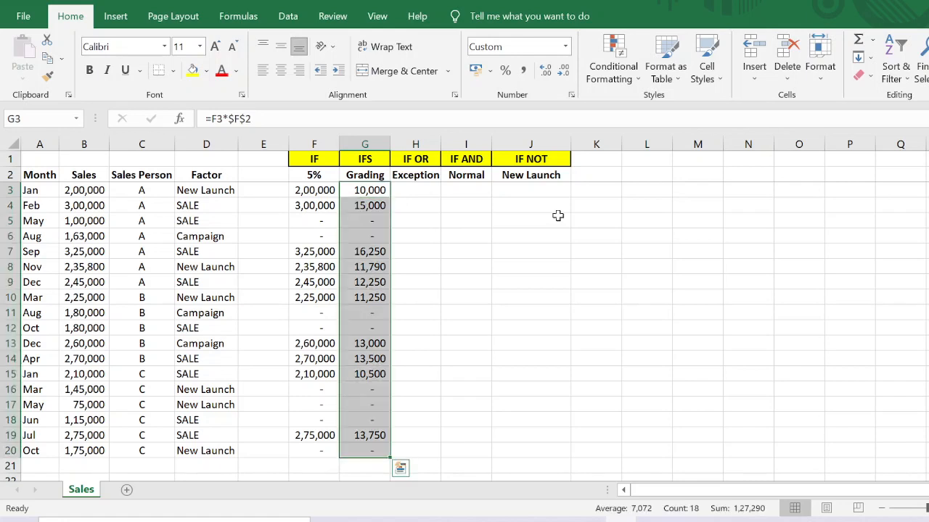
key("ctrl+c")
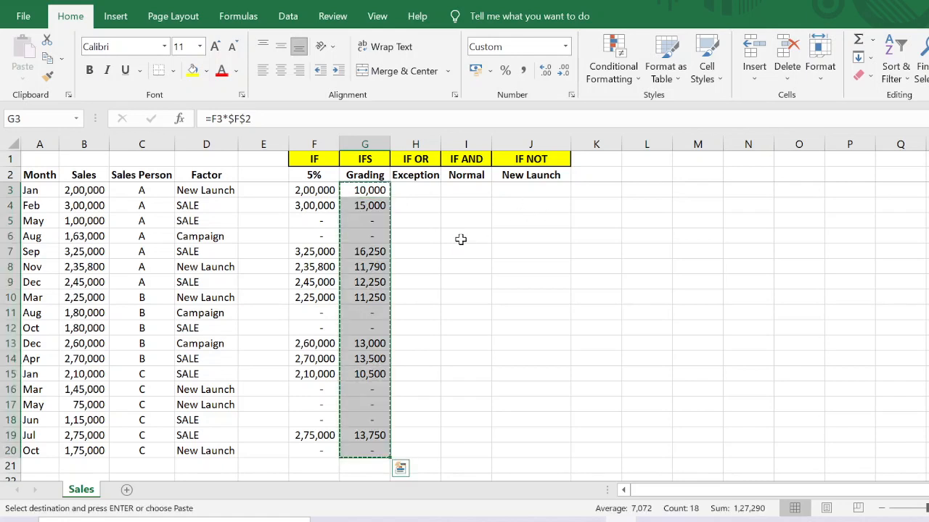
right_click(368, 223)
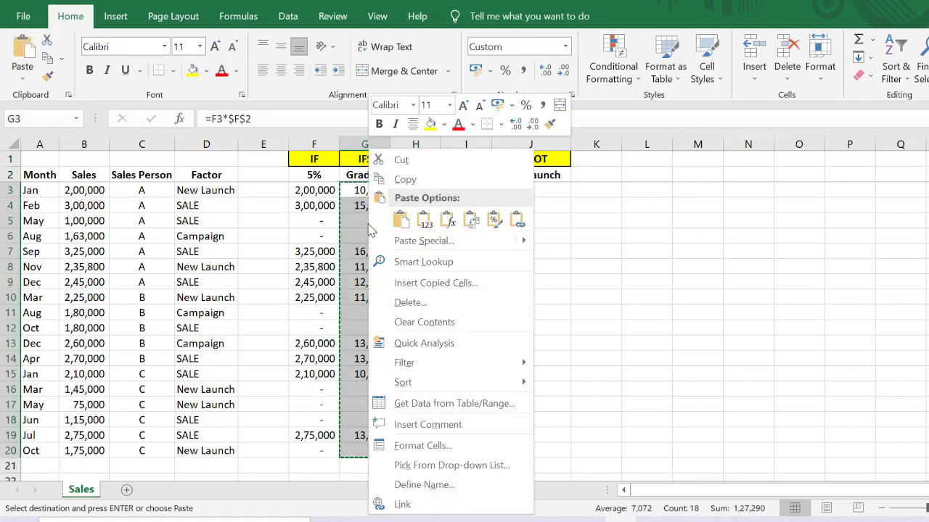
left_click(448, 247)
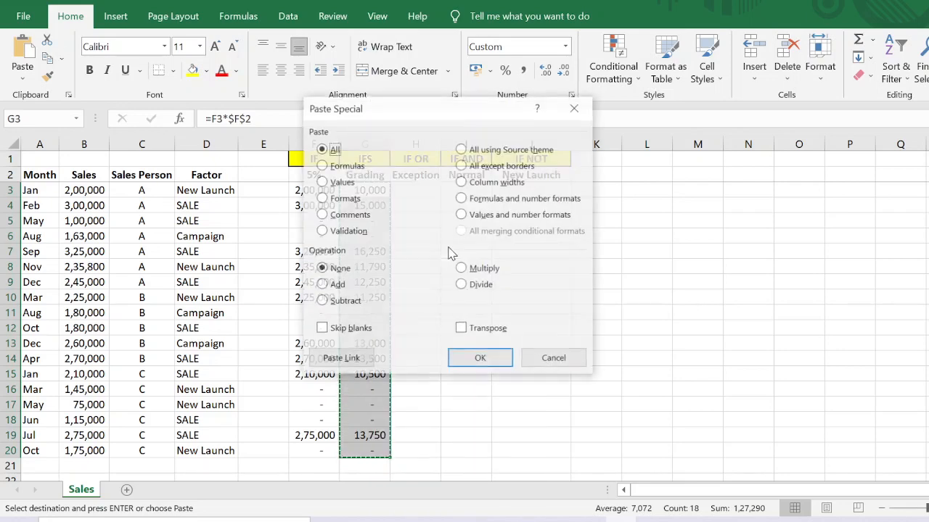
left_click(341, 182)
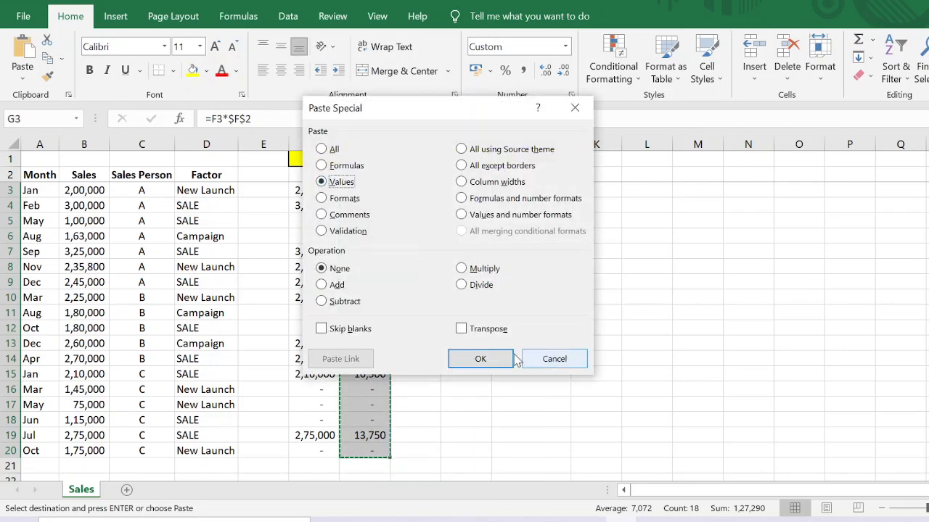
left_click(480, 358)
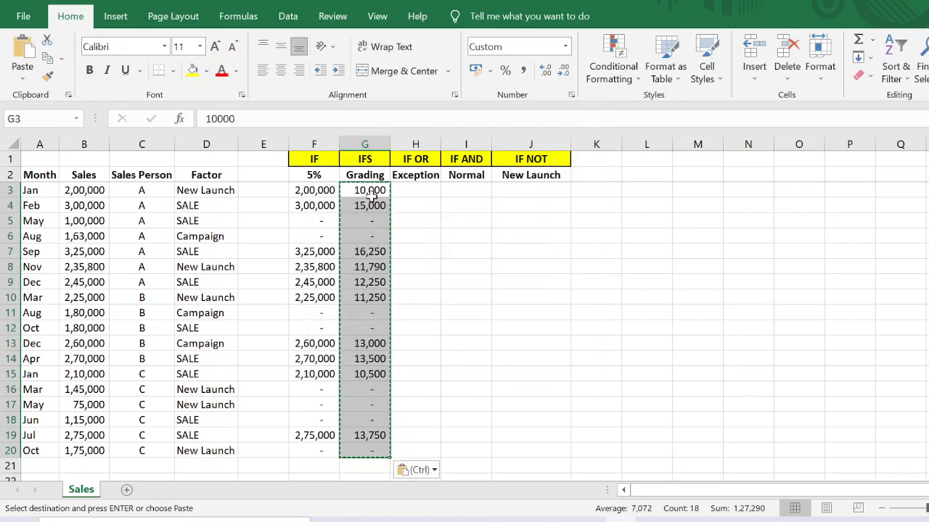
Examine the contents of cells G3 through G7 and clear the copy selection
left_click(375, 192)
key("Down")
key("Down")
key("Down")
key("Down")
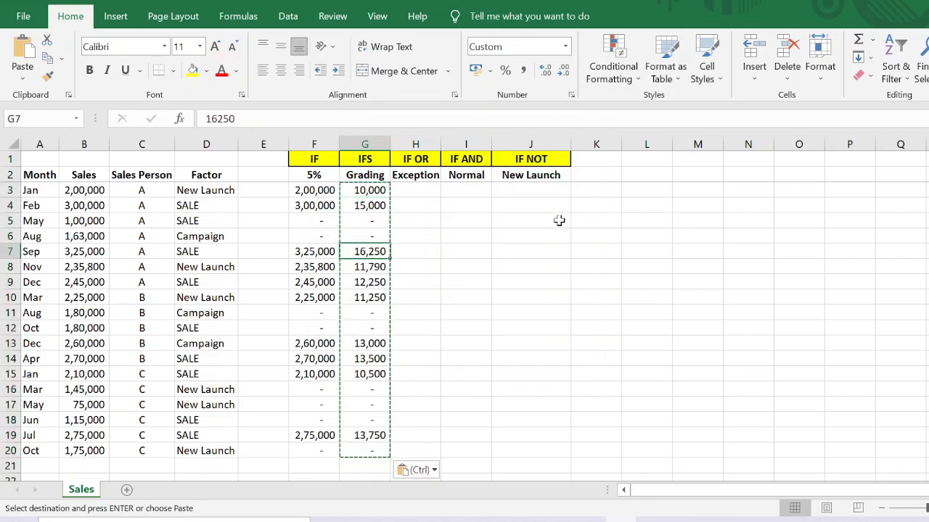
key("Escape")
key("Up")
key("Up")
key("Up")
key("Up")
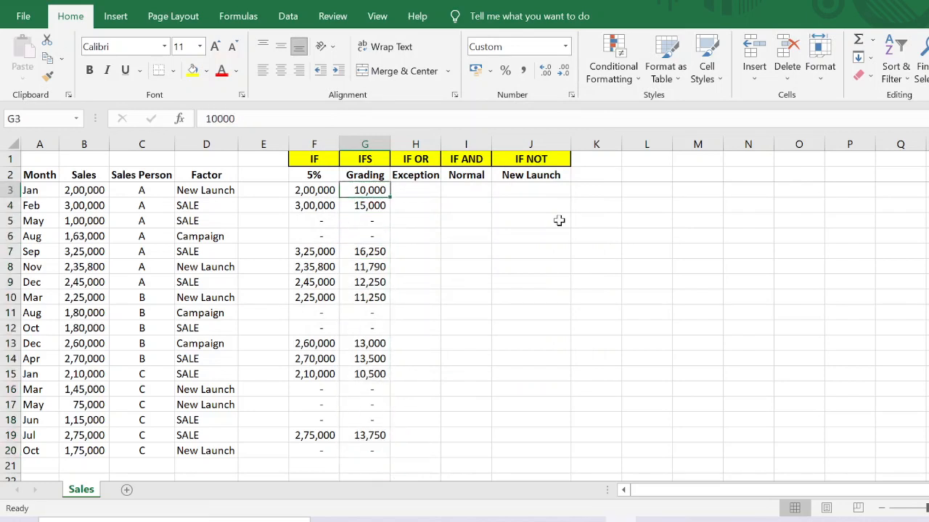
Multiply the value-if-true in the F3 formula by F2, giving =IF(B3>=200000,B3*F2,0)
key("Left")
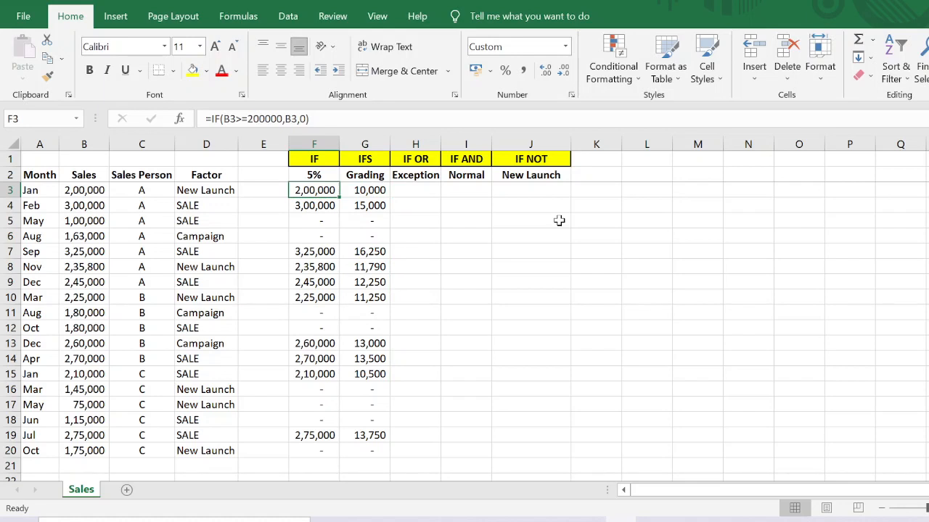
key("F2")
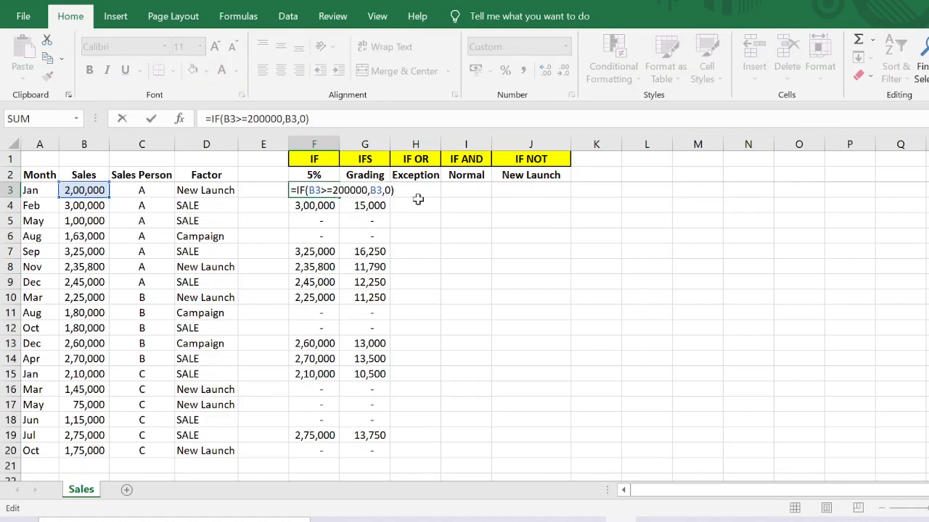
left_click(382, 190)
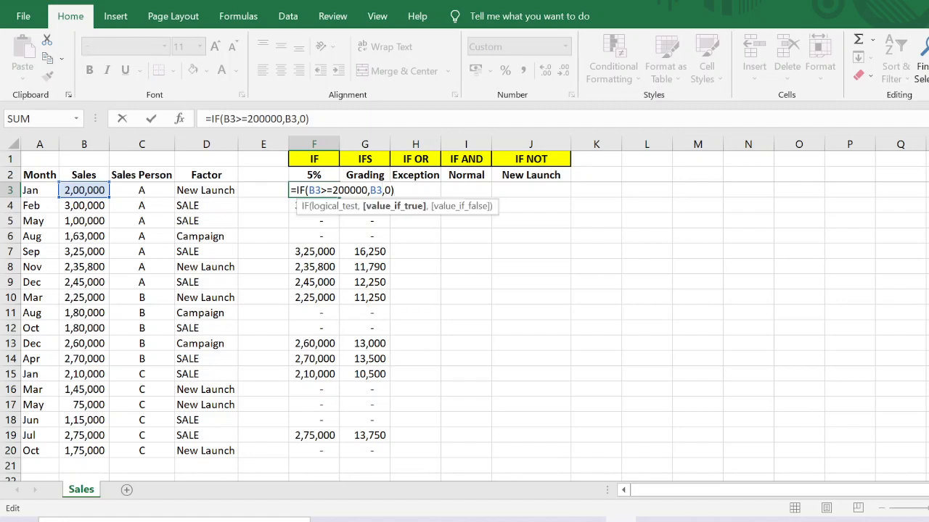
type("*")
left_click(319, 177)
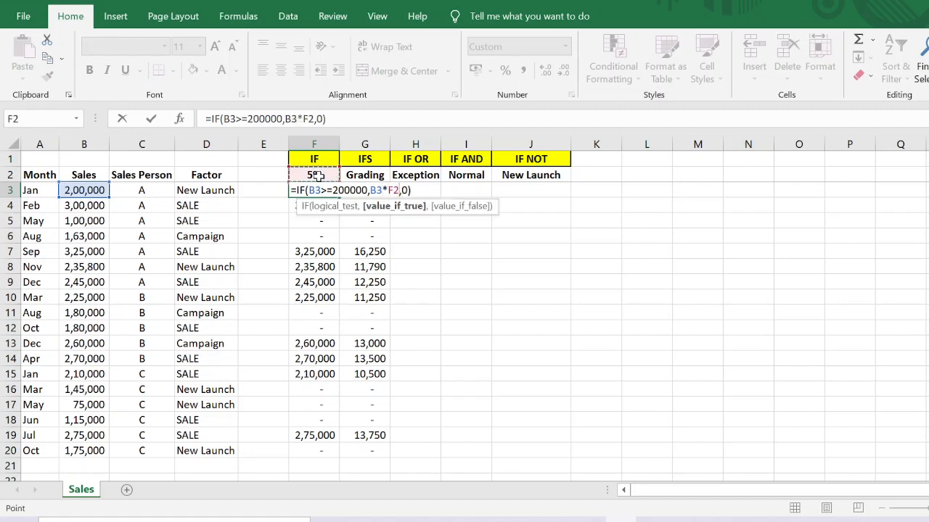
key("Return")
Make the F2 reference in the F3 formula absolute, giving =IF(B3>=200000,B3*$F$2,0)
key("Up")
key("F2")
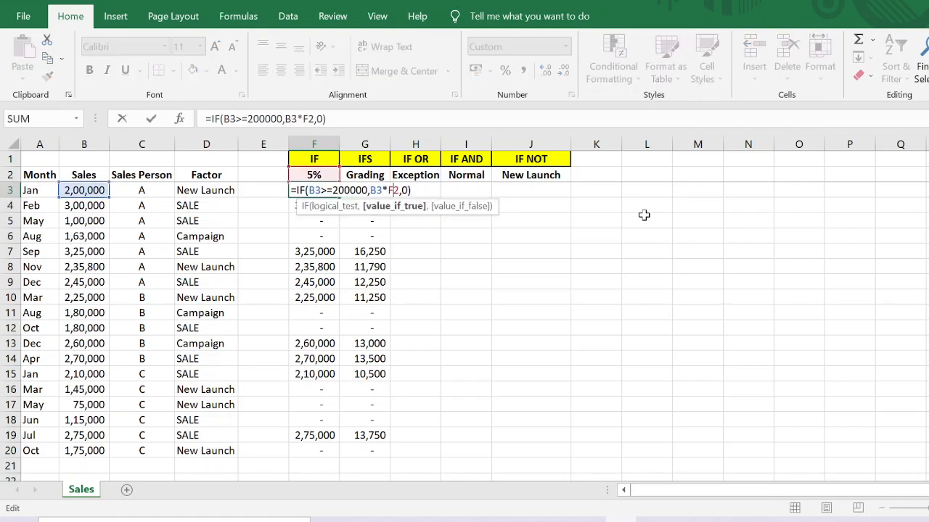
key("F4")
key("Return")
Copy the F3 incentive formula down the IF column through F20 and clear the copy selection
key("Up")
key("ctrl+c")
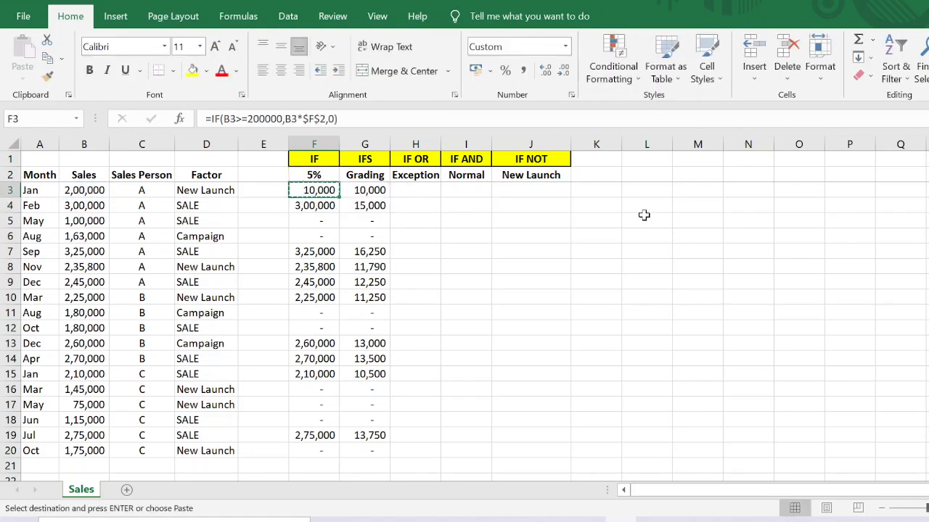
key("ctrl+shift+Down")
key("ctrl+v")
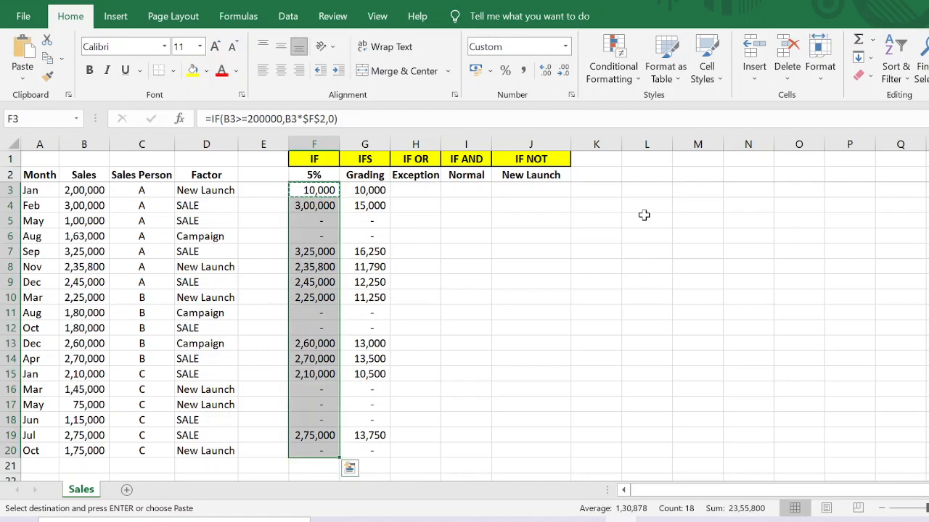
key("Escape")
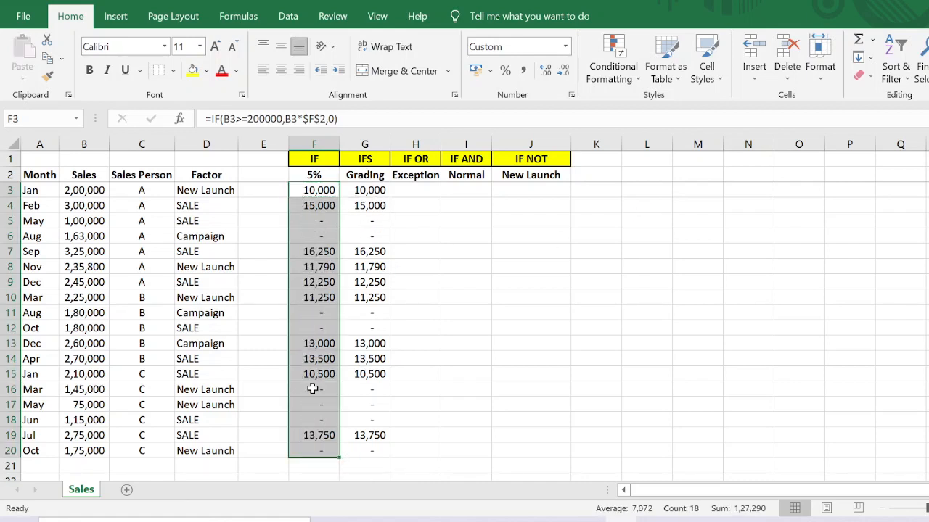
Delete the fixed numbers in G3:G20 to empty the Grading column
left_click(365, 190)
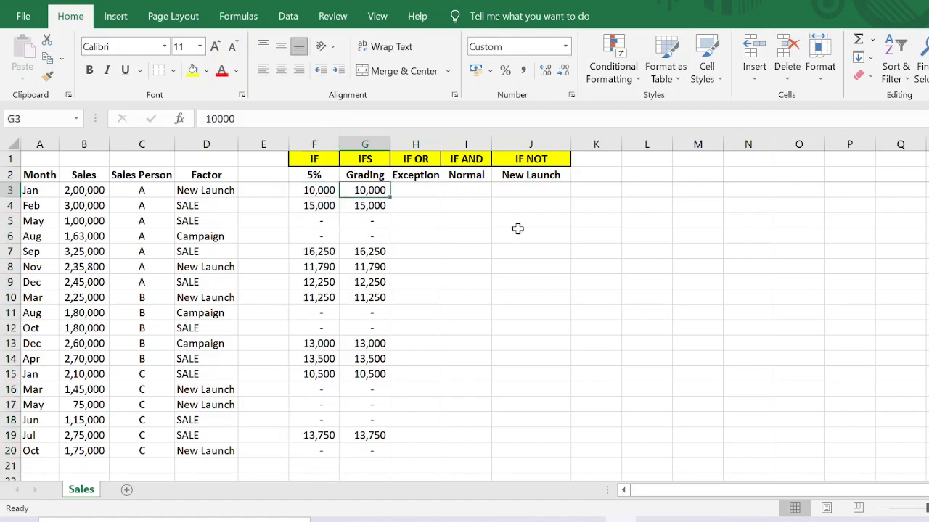
key("ctrl+shift+Down")
key("Delete")
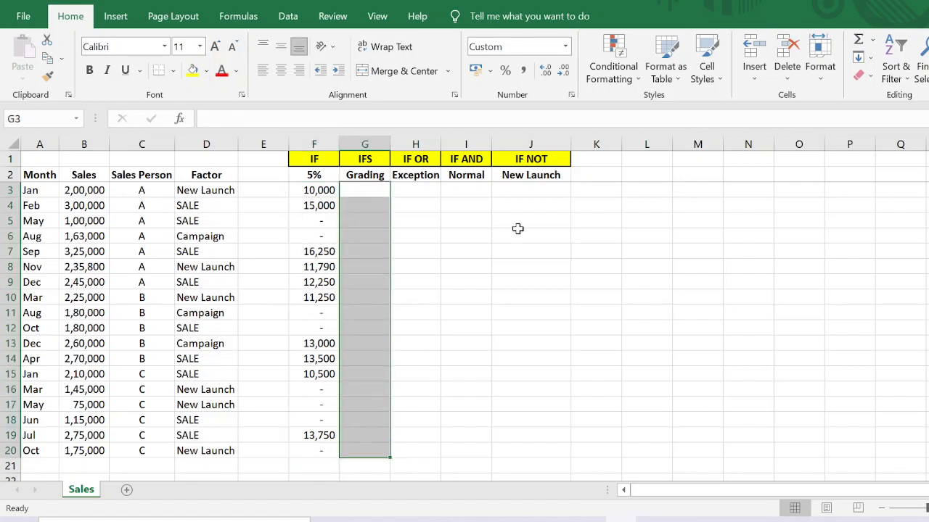
Start an IFS formula in G3 that grades sales in B3 of at most 100000 as "D"
key("Up")
key("Left")
key("Down")
key("Right")
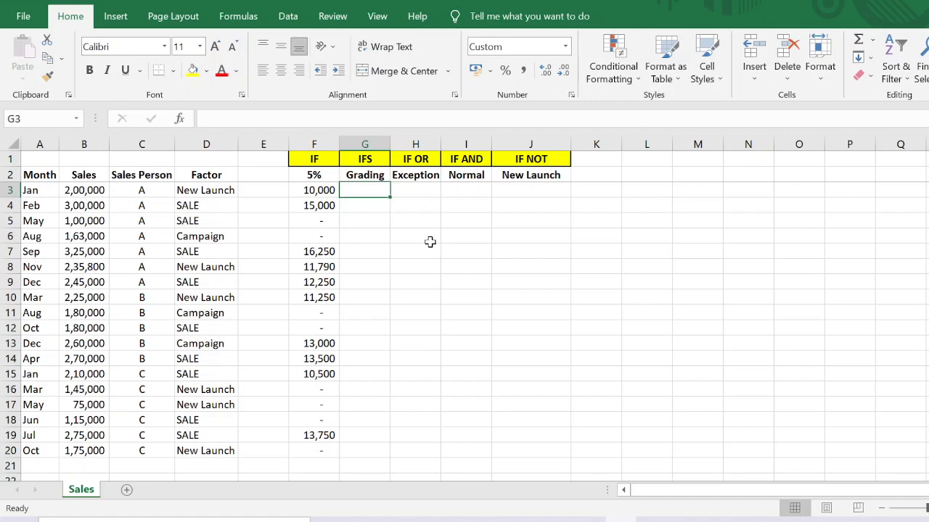
type("=IFS(")
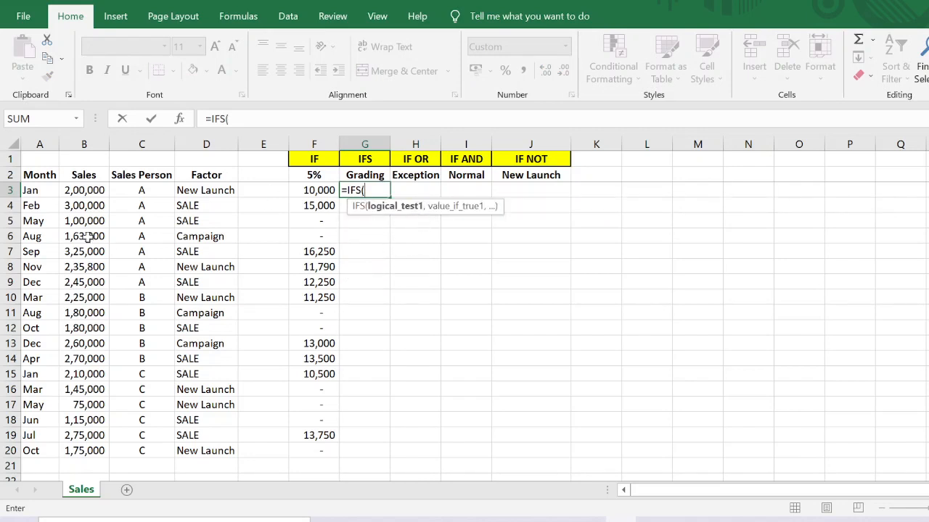
left_click(93, 190)
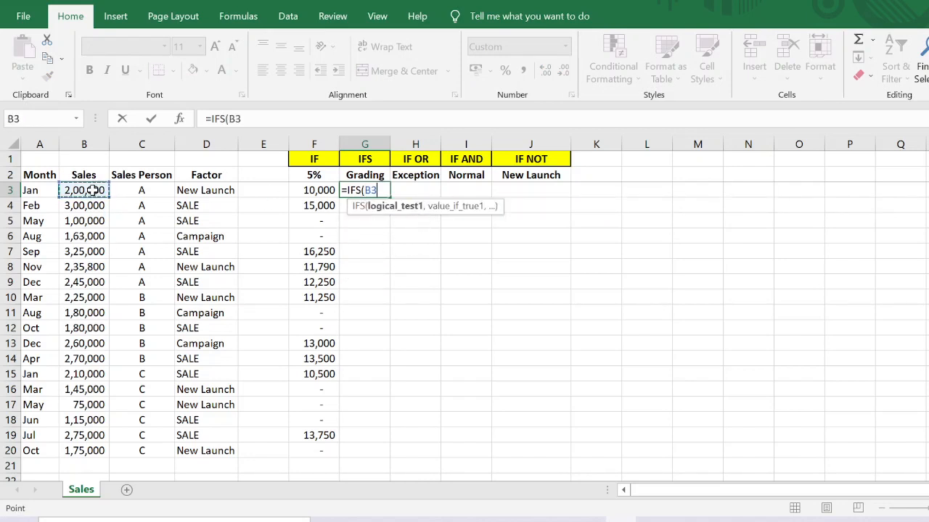
type("<=100000")
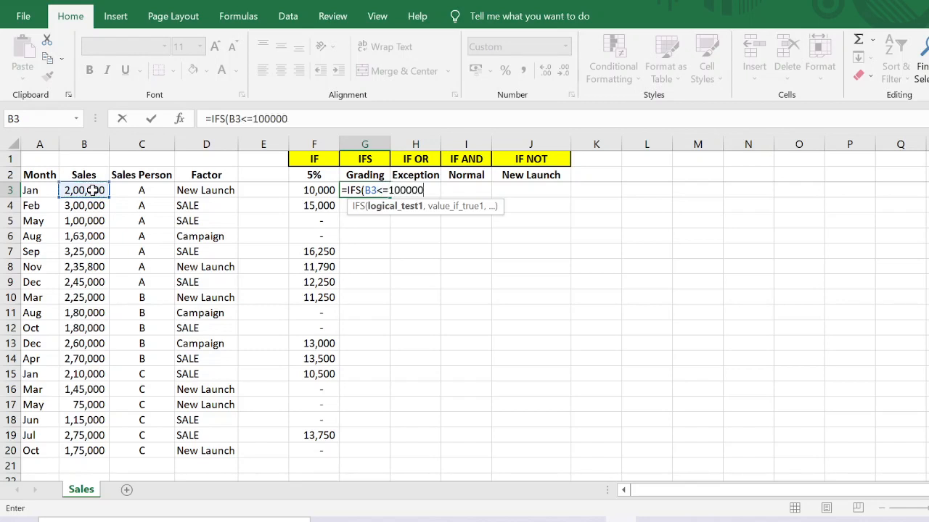
type(",\"D\",")
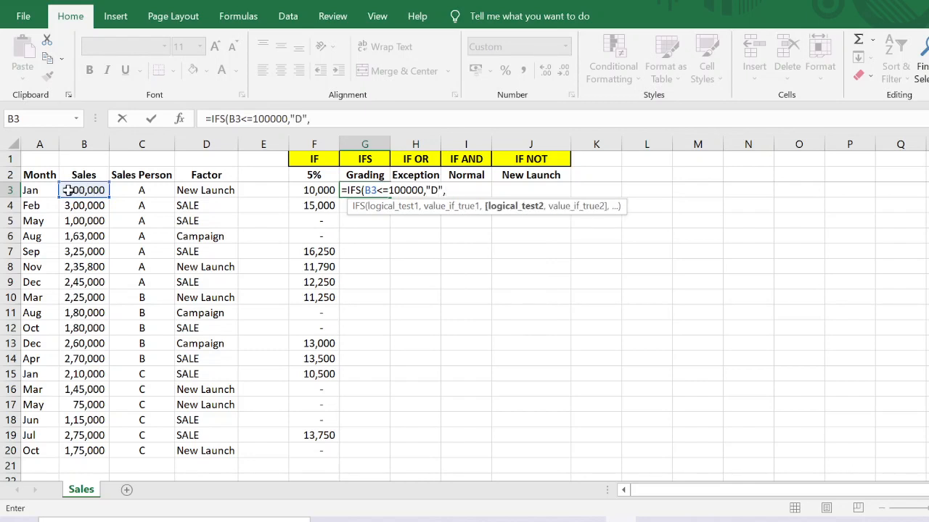
Add a second test to the IFS formula that returns "C" when B3<=200000
left_click(75, 190)
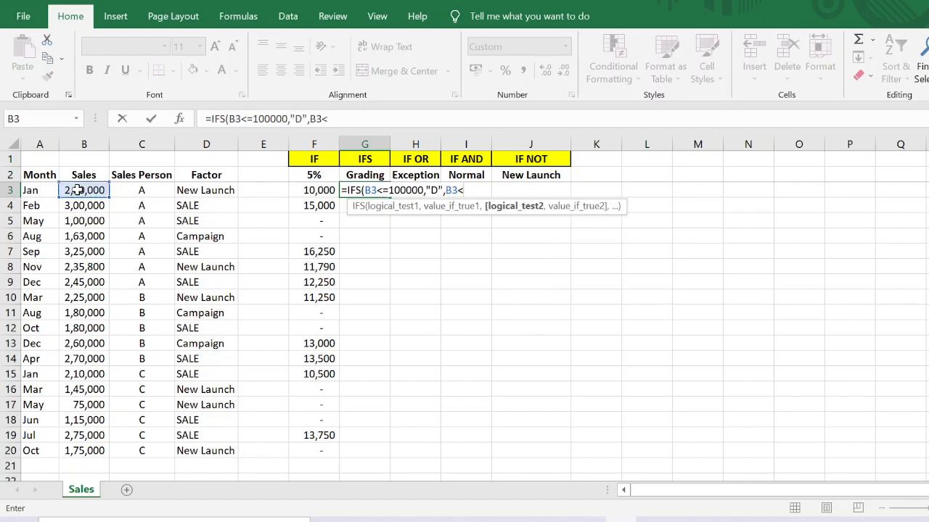
type("<=200000")
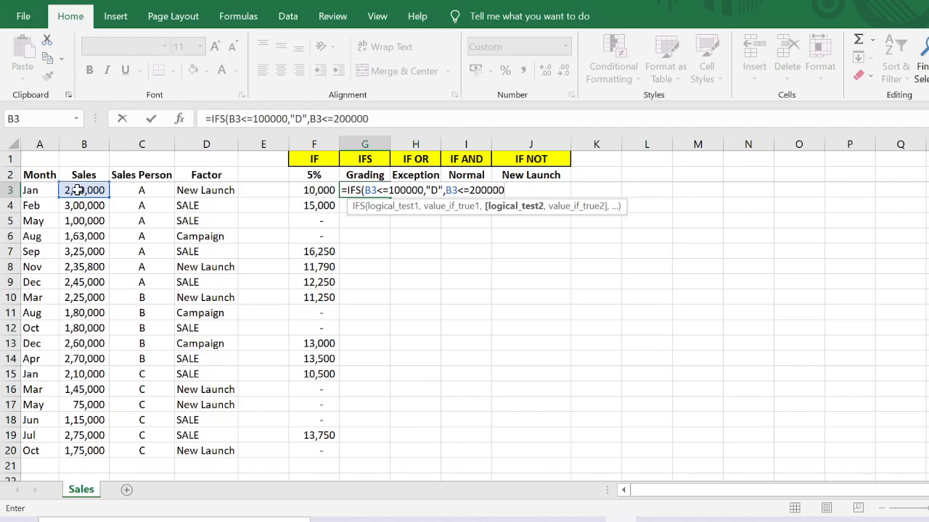
type(",\"")
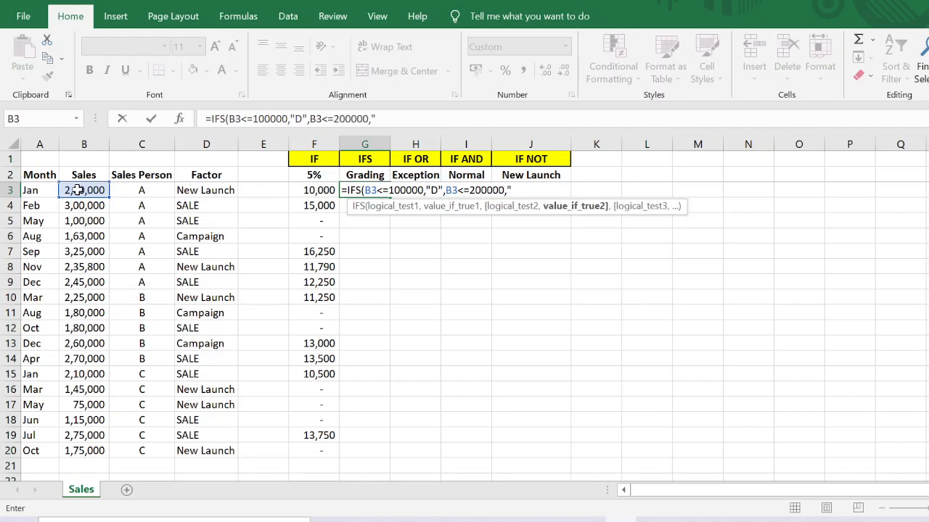
type("C\",")
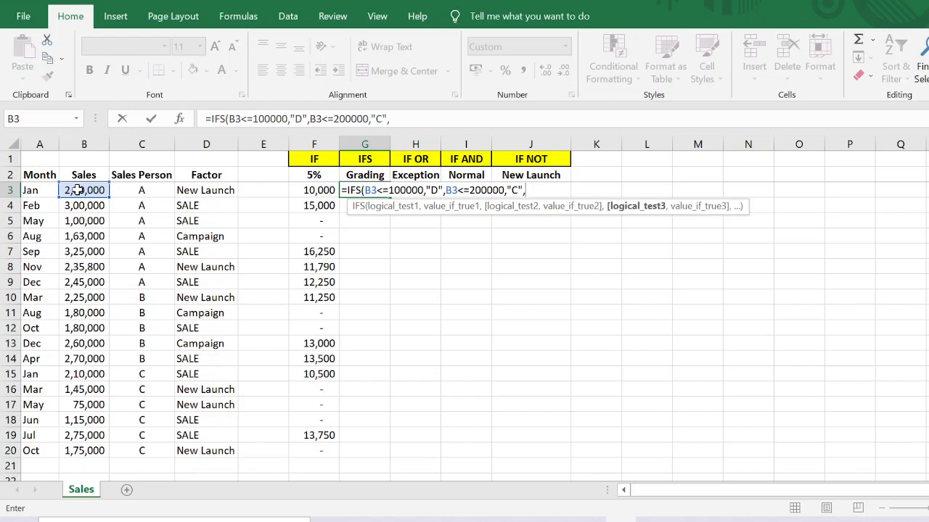
Complete the G3 IFS formula with "B" for B3<=300000 and "A" for B3>300000
type("B3<=")
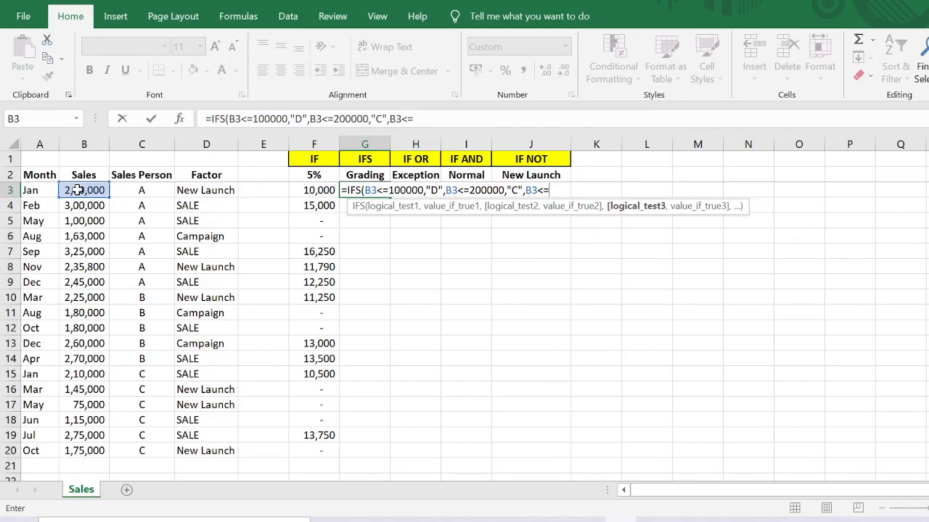
type("300000,")
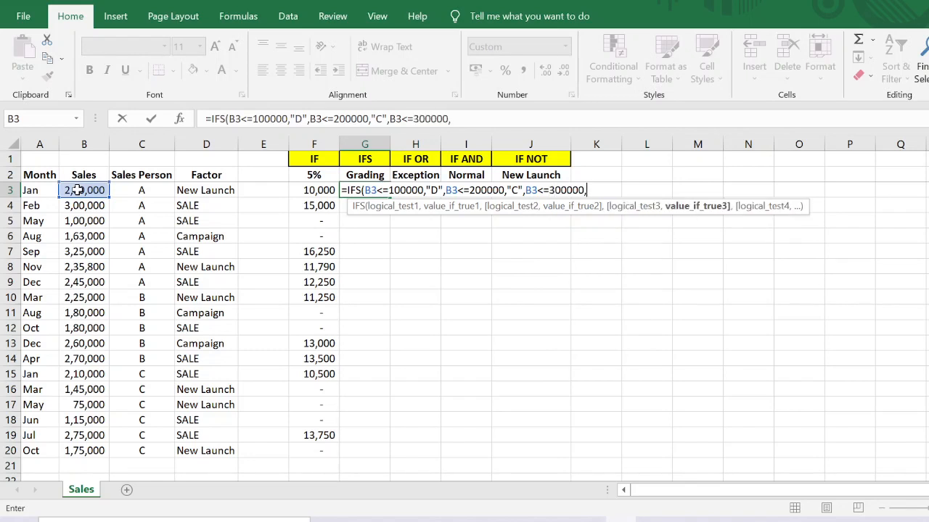
type("\"B\",")
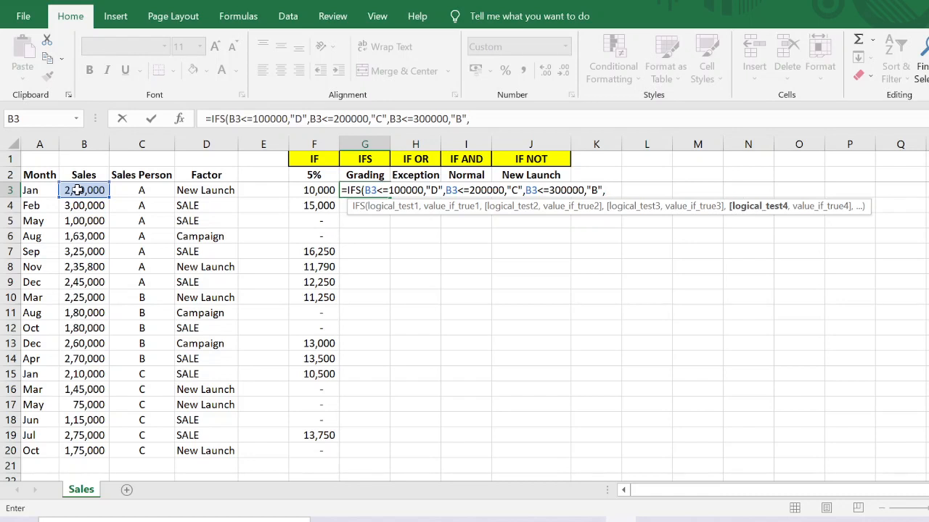
type("B3>300000")
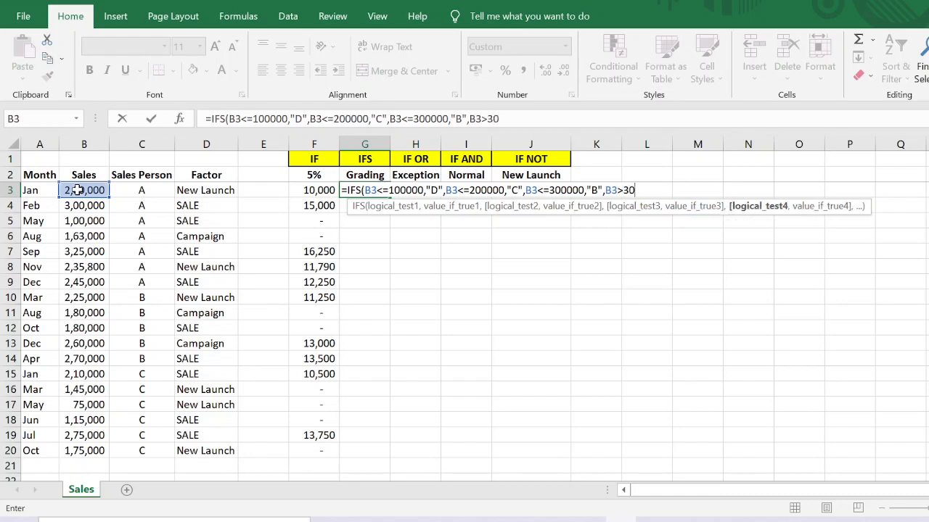
type(",\"A\")")
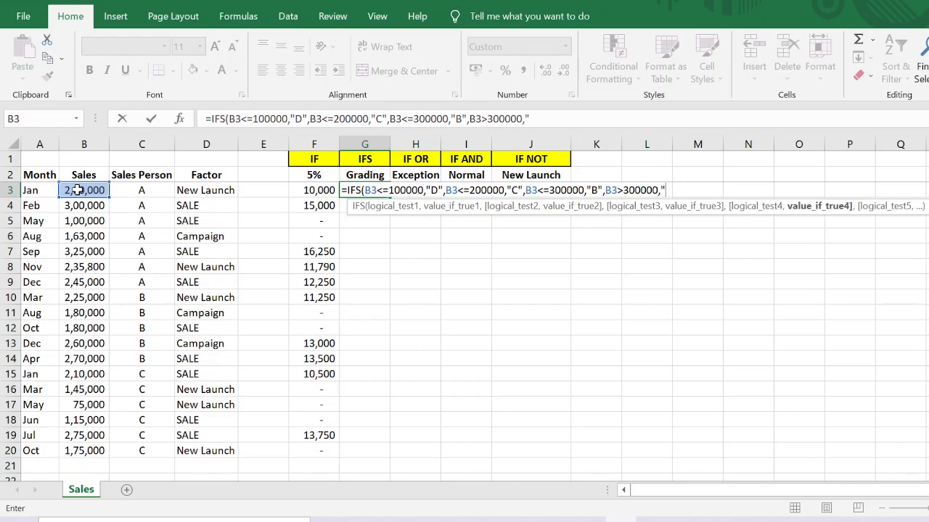
key("Return")
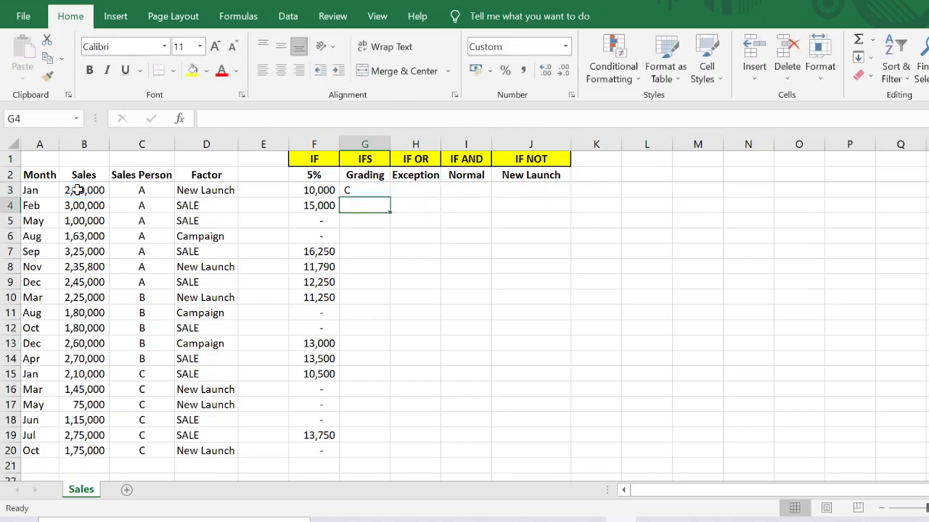
Copy the G3 IFS formula down the Grading column through G20 and clear the copy selection
key("Up")
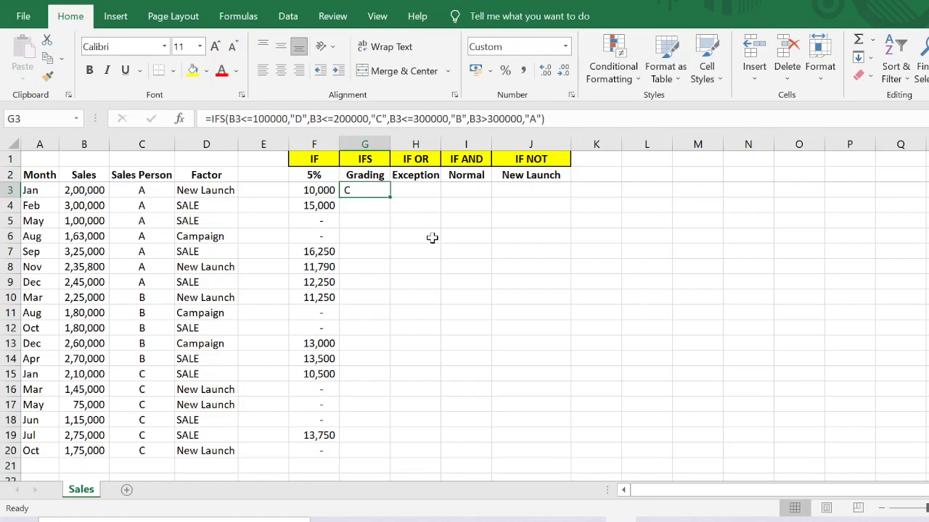
key("ctrl+c")
key("shift+Down")
key("shift+Down")
key("shift+Down")
key("shift+Down")
key("shift+Down")
key("shift+Down")
key("shift+Down")
key("shift+Down")
key("shift+Down")
key("shift+Down")
key("shift+Down")
key("shift+Down")
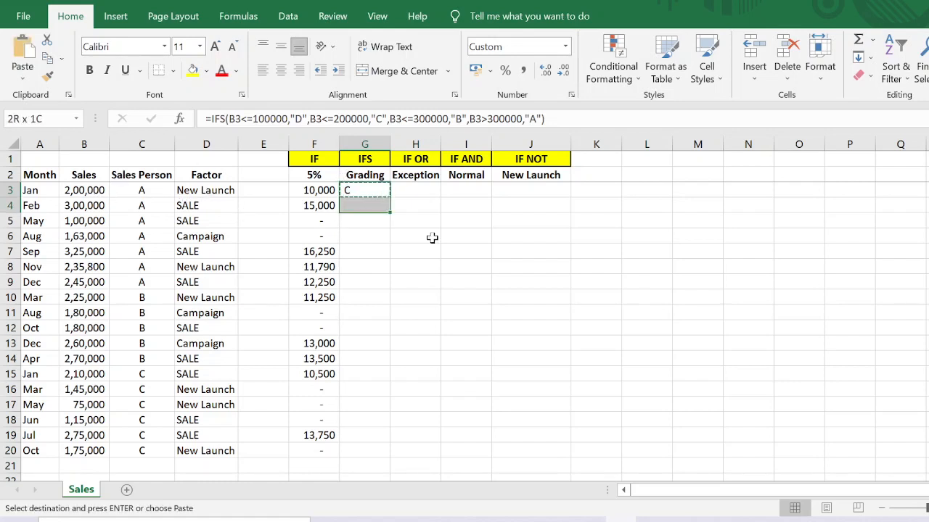
key("shift+Down")
key("shift+Down")
key("shift+Down")
key("shift+Down")
key("shift+Down")
key("ctrl+v")
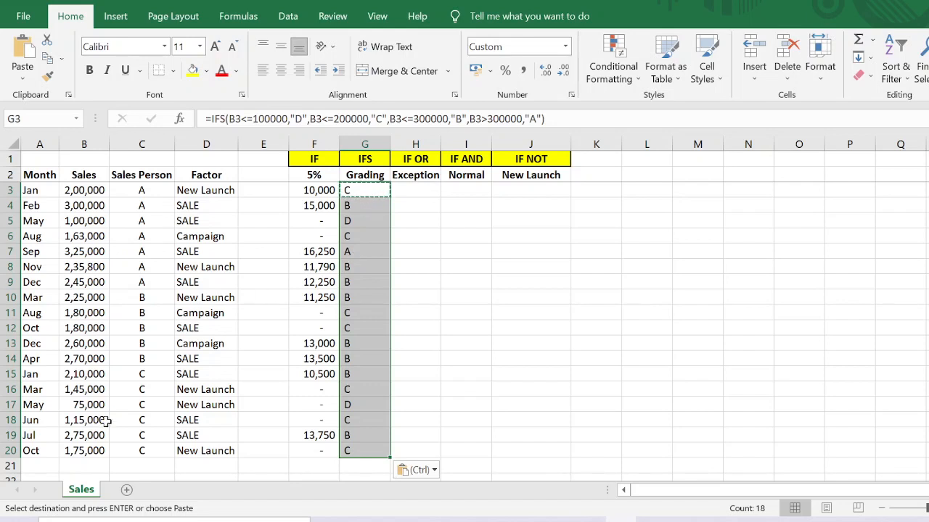
key("Escape")
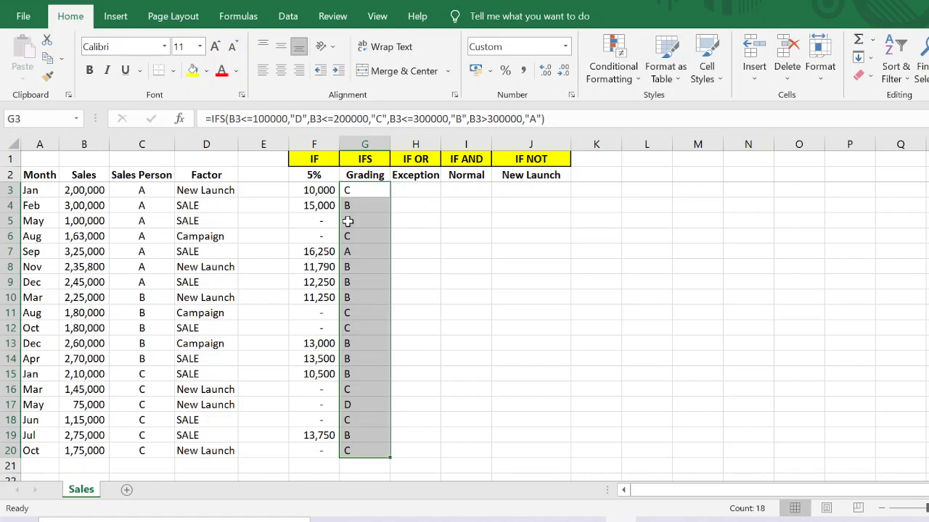
Start an IF formula in H3 with an OR test for B3<100000 or B3>300000
left_click(427, 193)
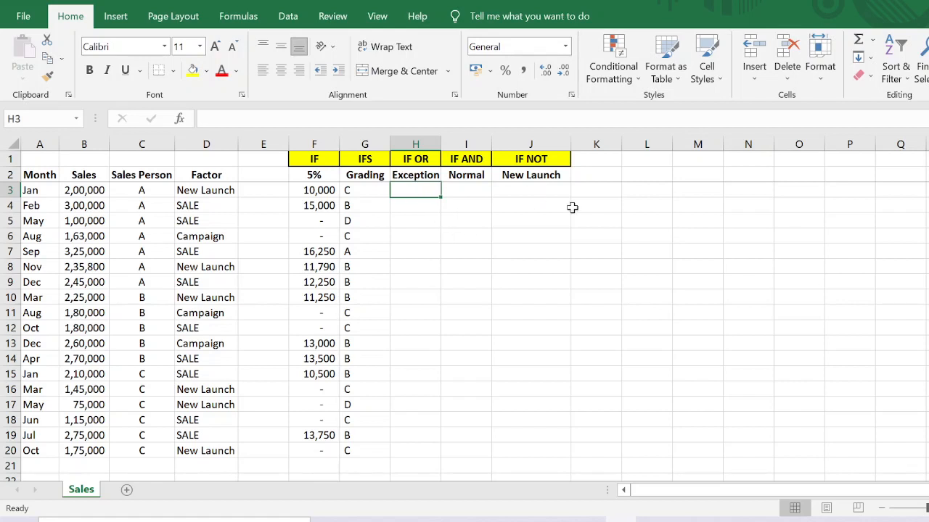
type("=IF")
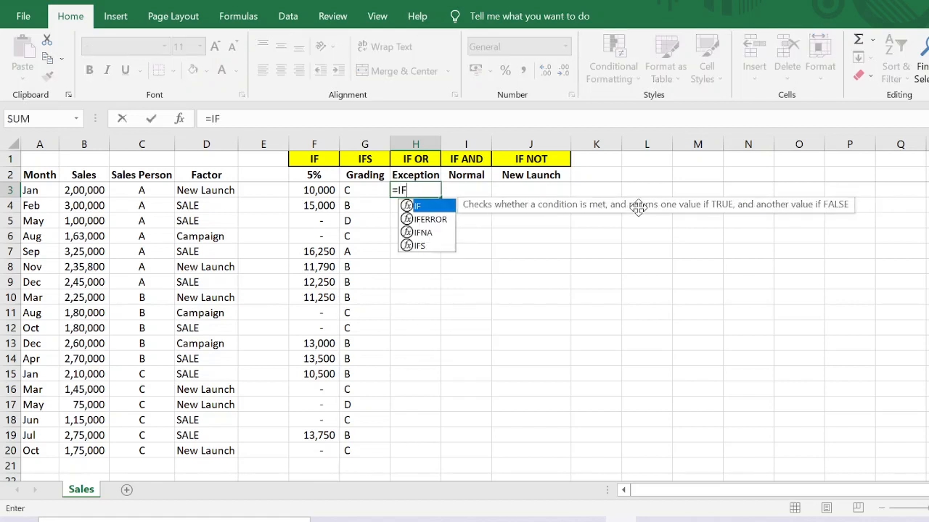
type("(OR(")
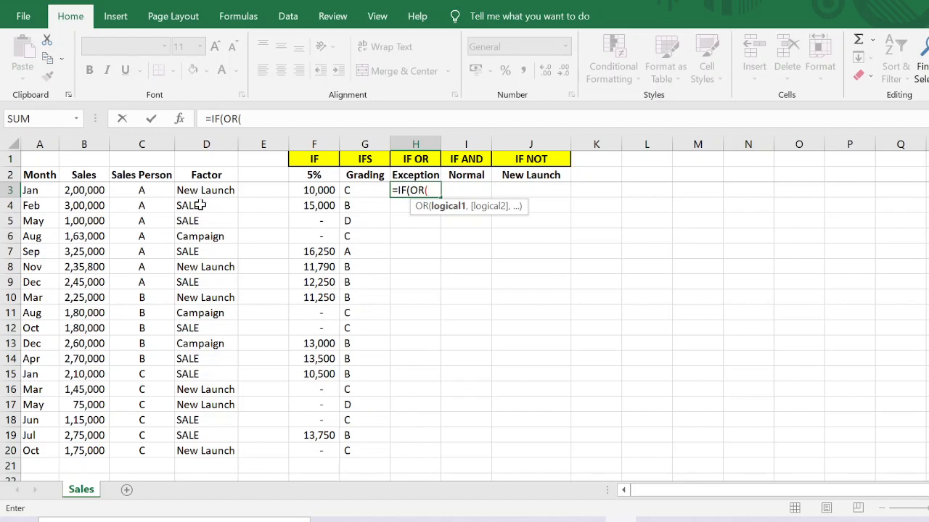
left_click(88, 191)
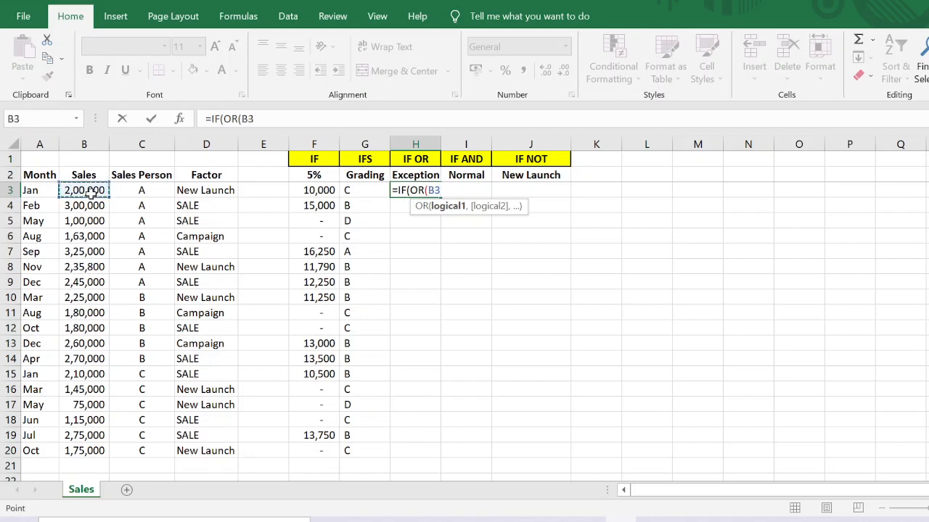
type("<100000")
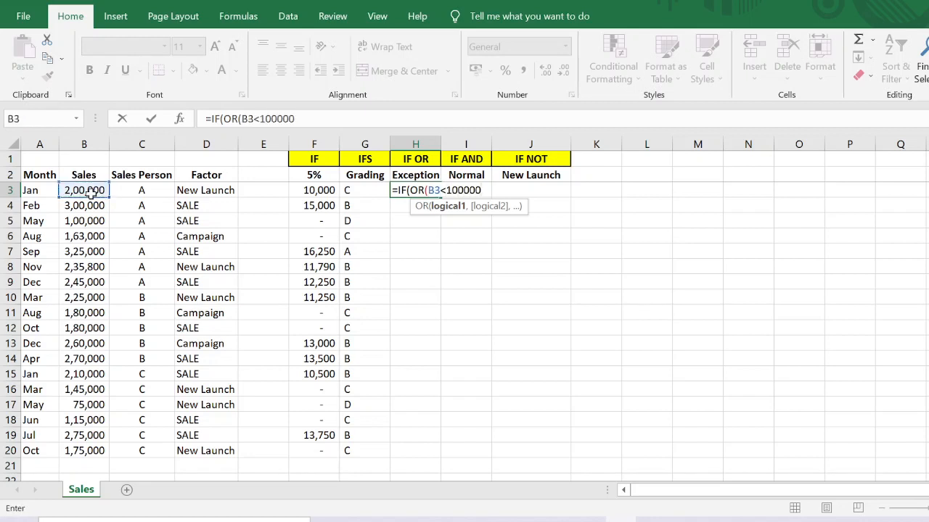
type(",")
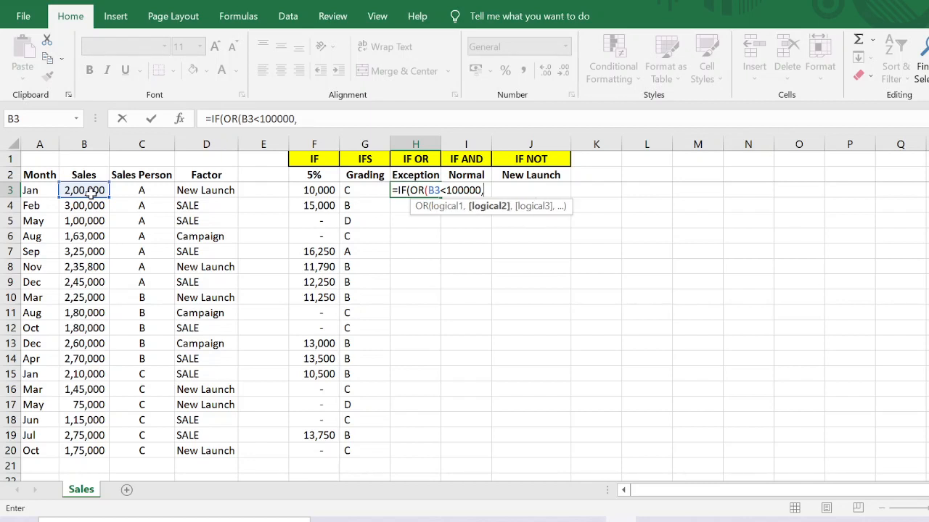
type("B3>")
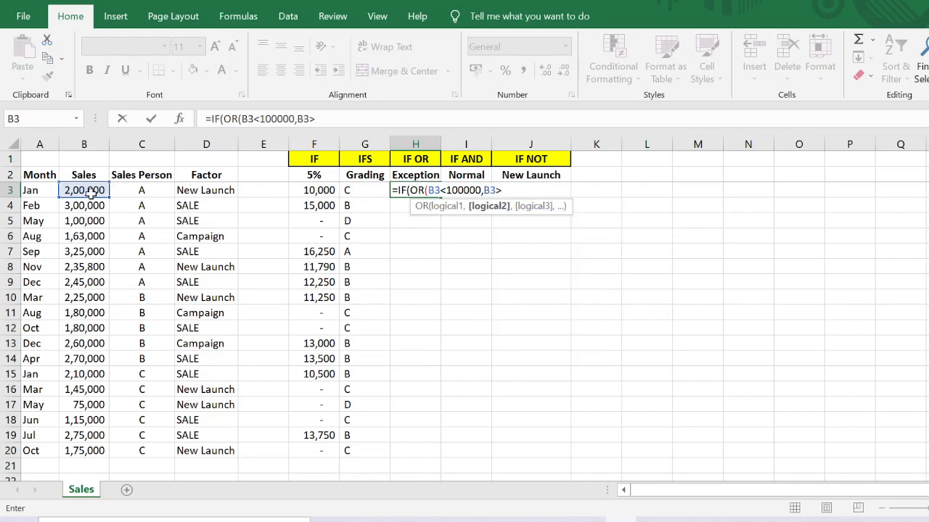
type("300000")
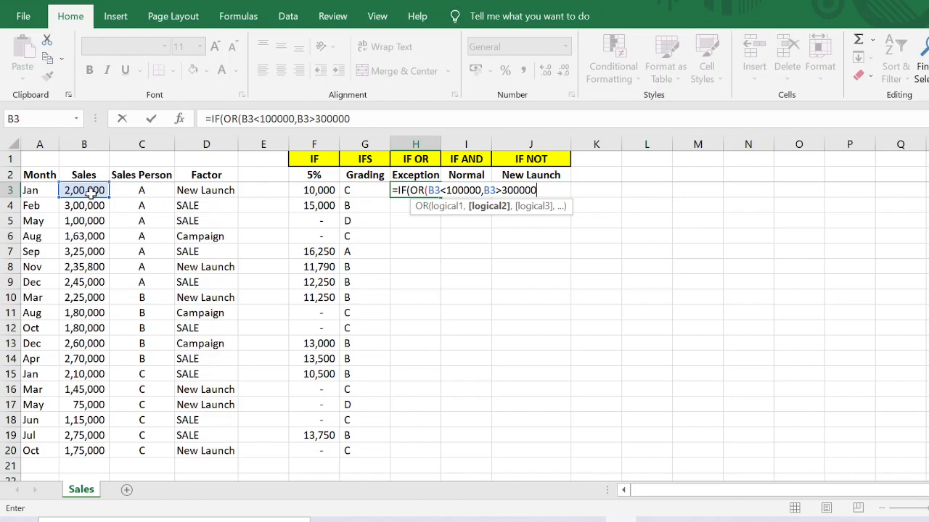
type("),")
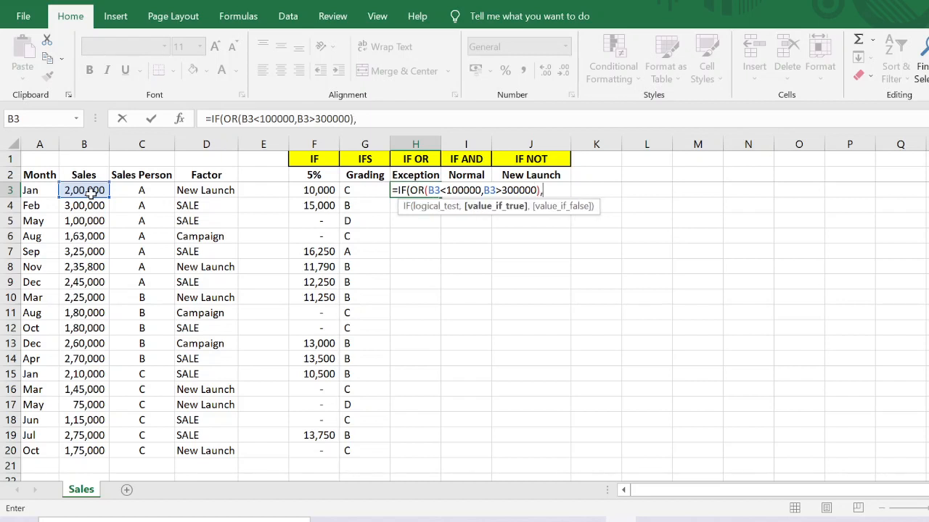
Complete the H3 formula so it returns the Exception header in H2 when true and 0 when false
left_click(430, 176)
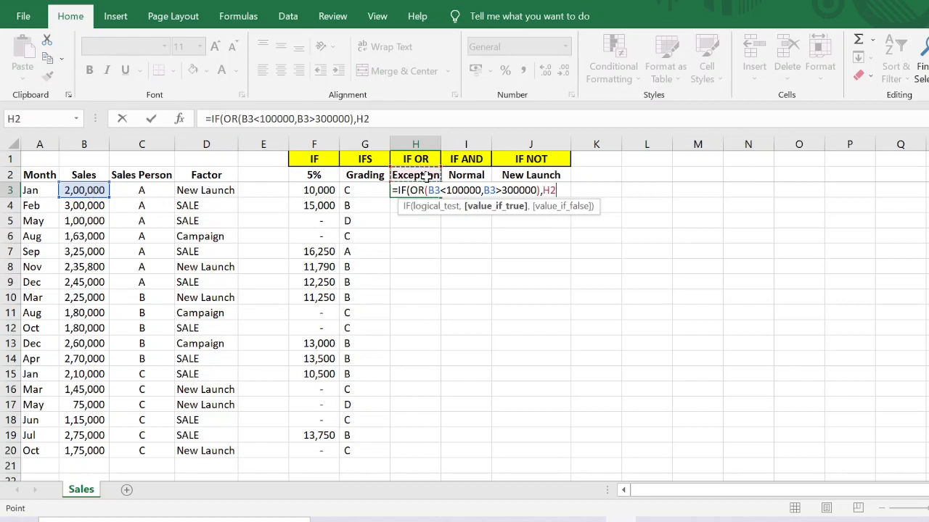
type(",0")
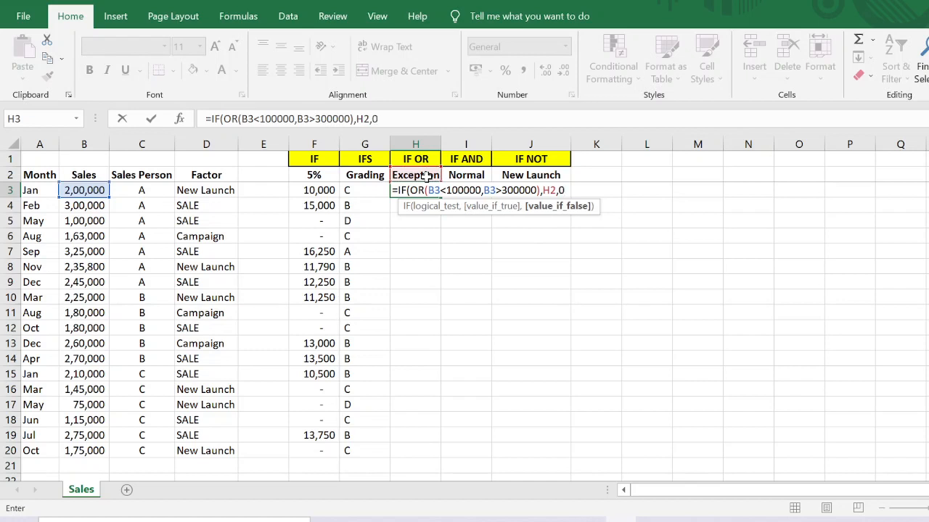
type(")")
key("Return")
key("Up")
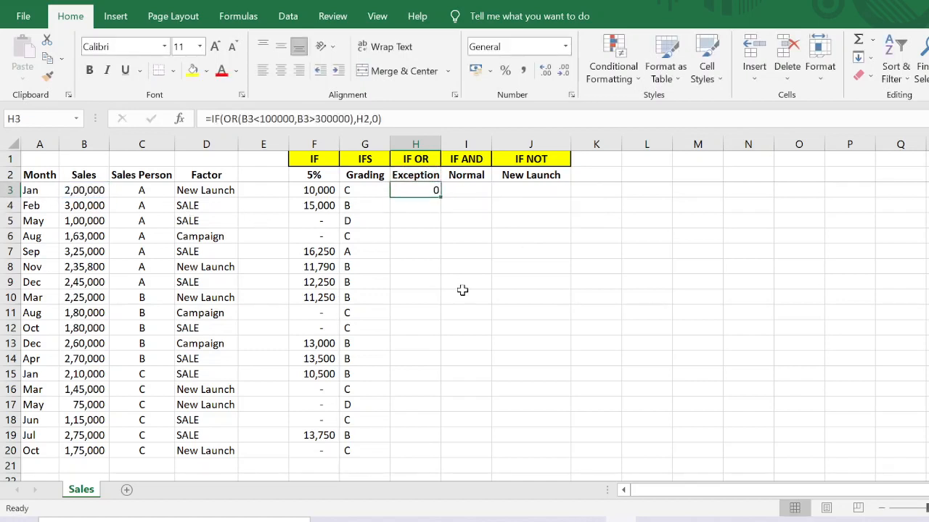
Make the H2 reference in the H3 formula absolute as $H$2
key("F2")
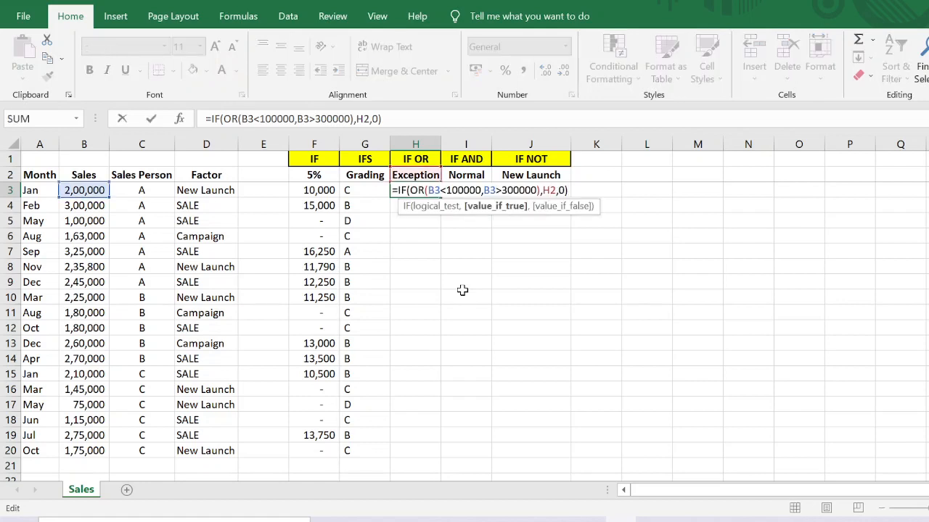
key("F4")
key("Return")
key("Up")
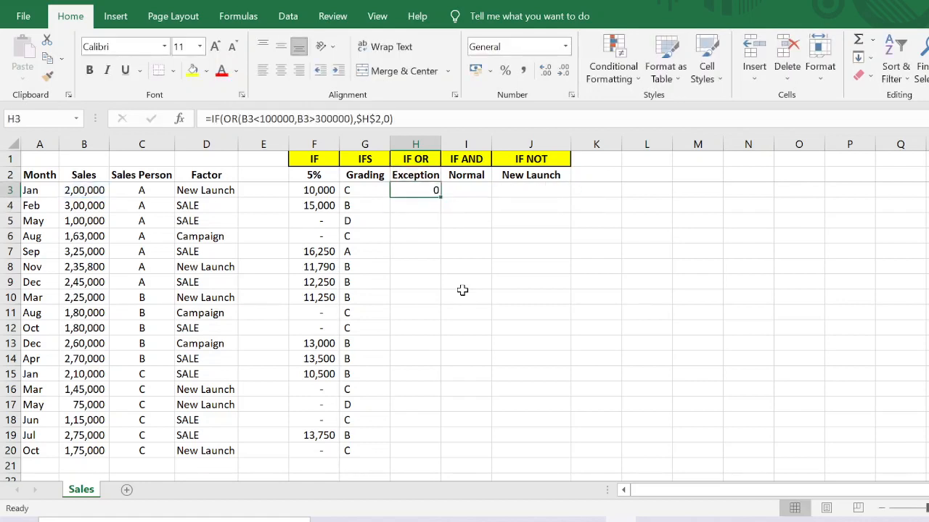
Copy the H3 IF OR formula down the Exception column through H20 and clear the copy selection
key("ctrl+c")
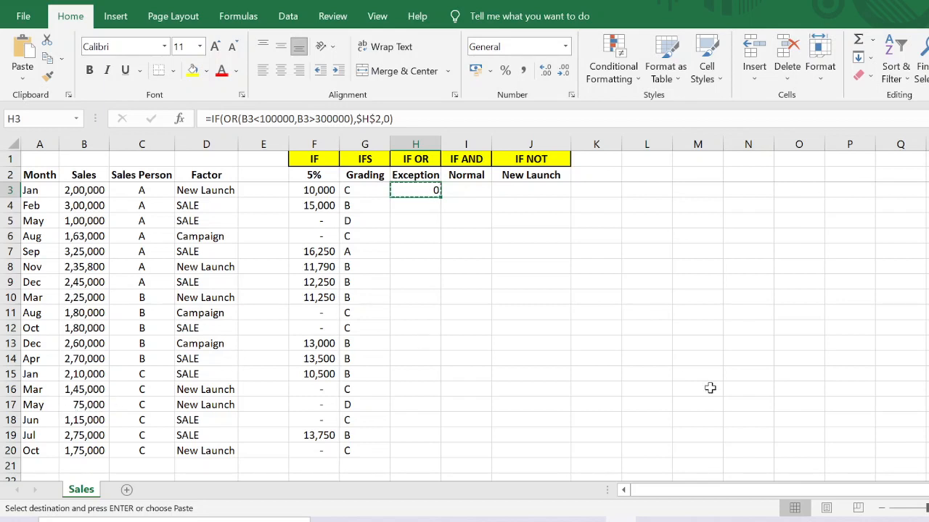
key("shift+Down")
key("shift+Down")
key("shift+Down")
key("shift+Down")
key("shift+Down")
key("shift+Down")
key("shift+Down")
key("shift+Down")
key("shift+Down")
key("shift+Down")
key("shift+Down")
key("shift+Down")
key("shift+Down")
key("shift+Down")
key("shift+Down")
key("shift+Down")
key("shift+Down")
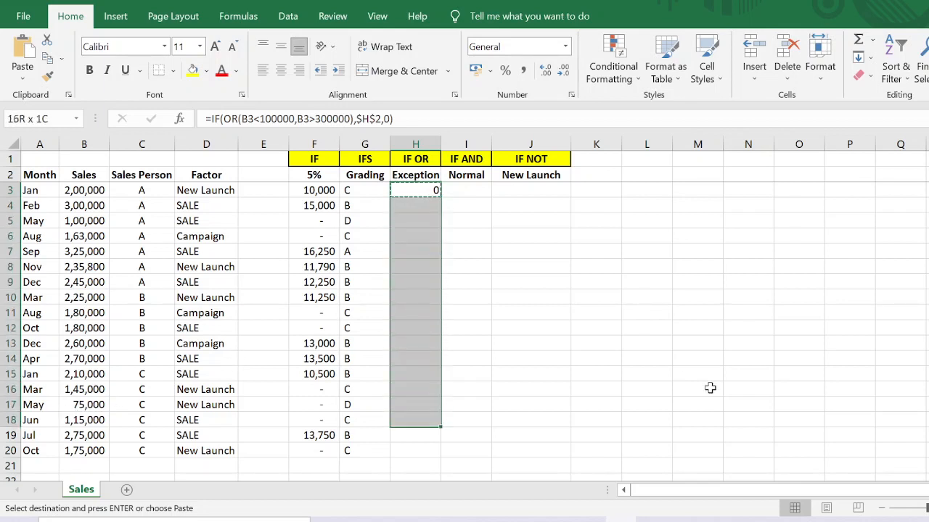
key("ctrl+v")
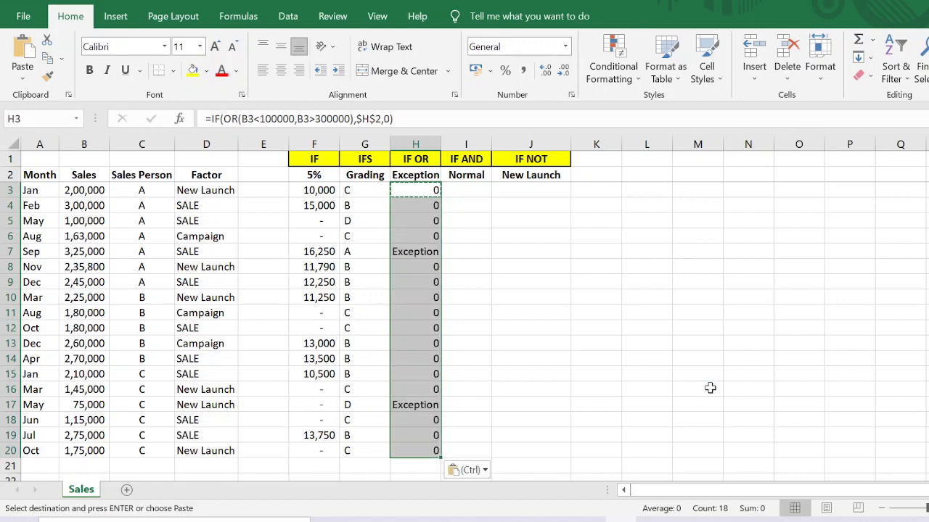
key("Right")
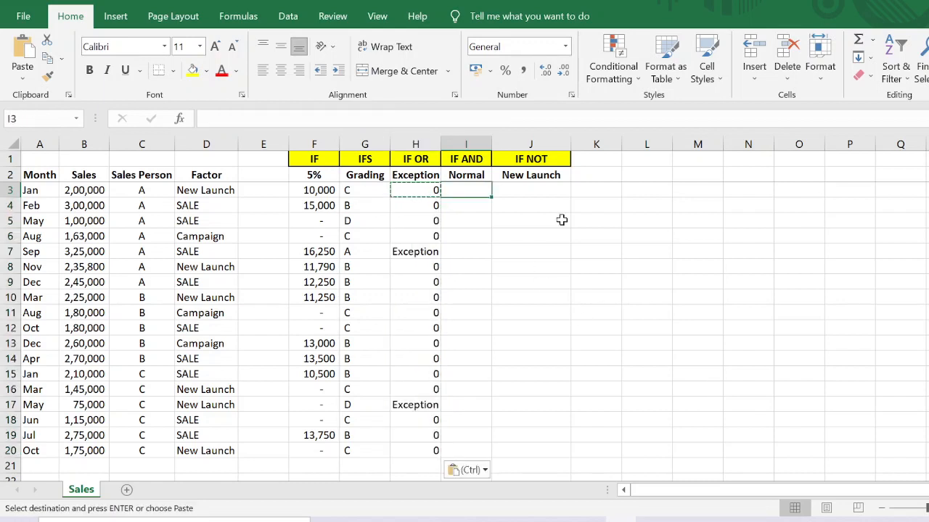
key("Escape")
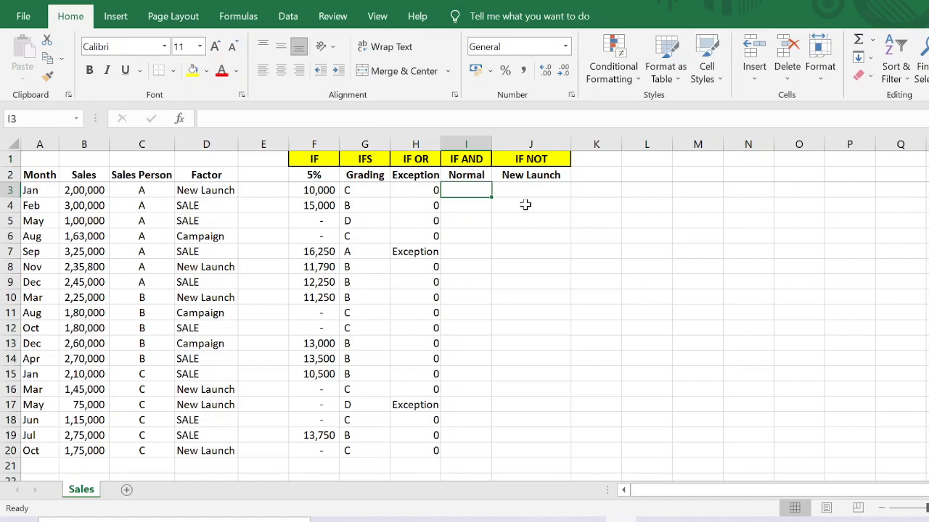
Start an IF formula in I3 with an AND test for B3>=100000 and B3<=300000
type("=IF")
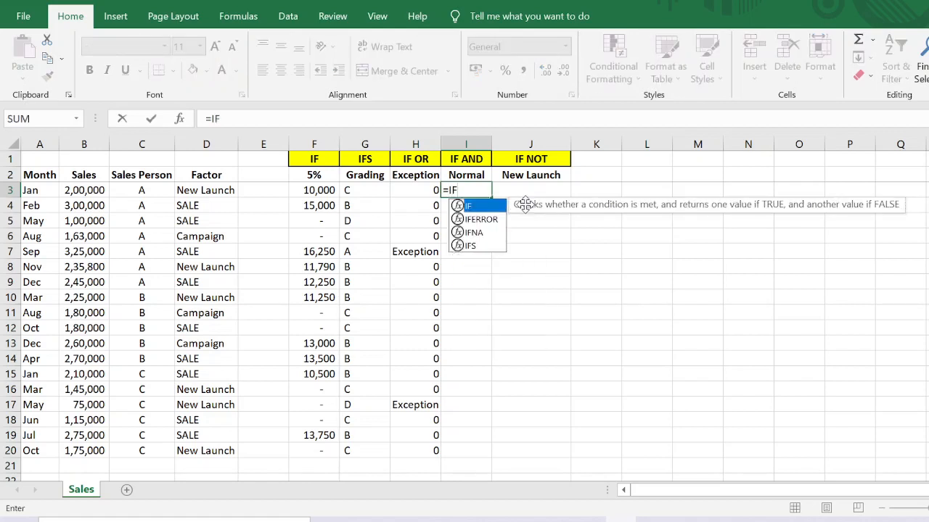
type("(AND(")
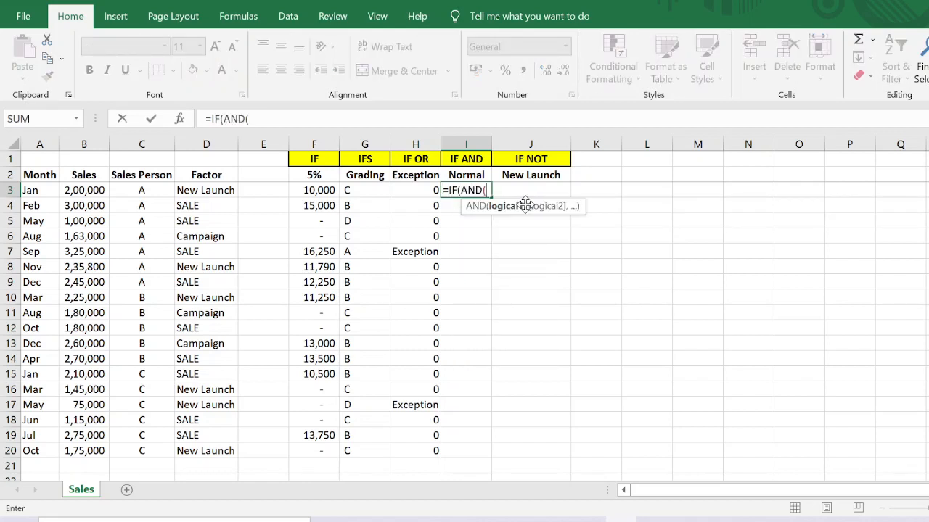
left_click(95, 191)
type(">")
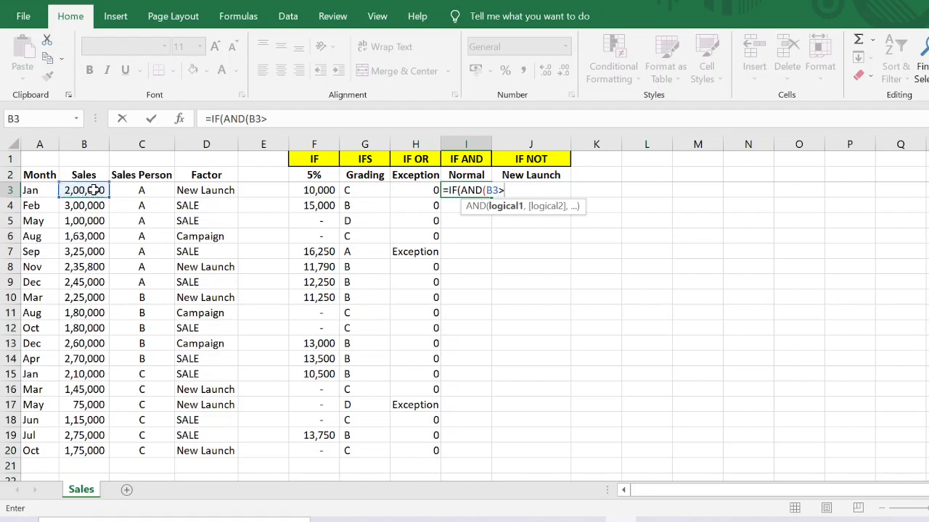
type("=100000,")
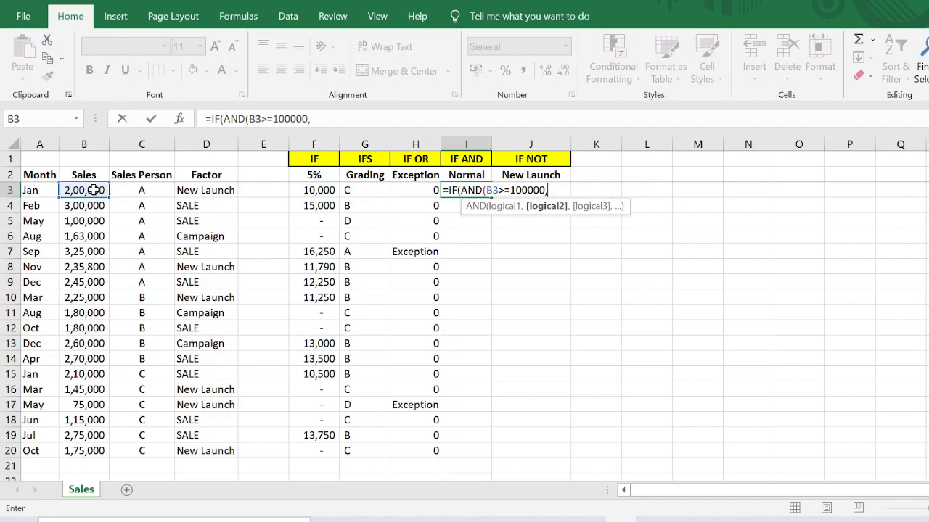
type("B3")
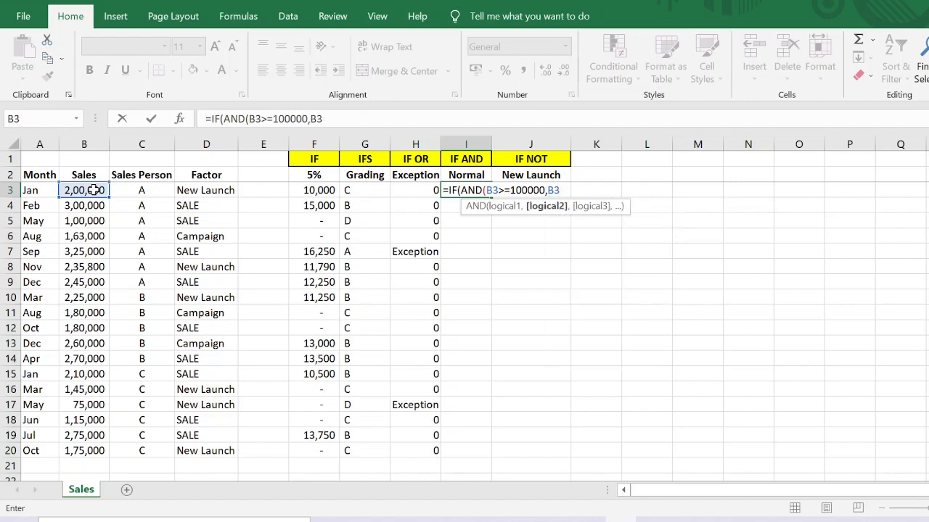
type("<=300000)")
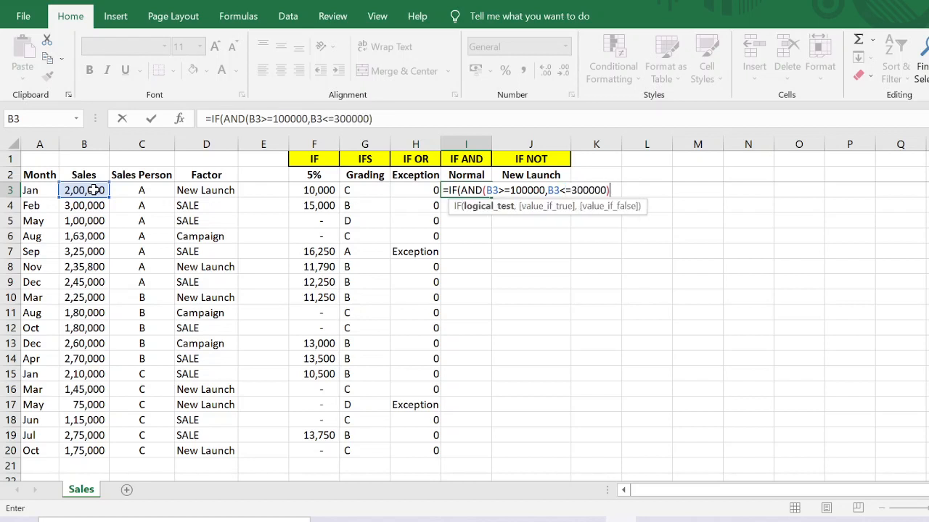
type(",")
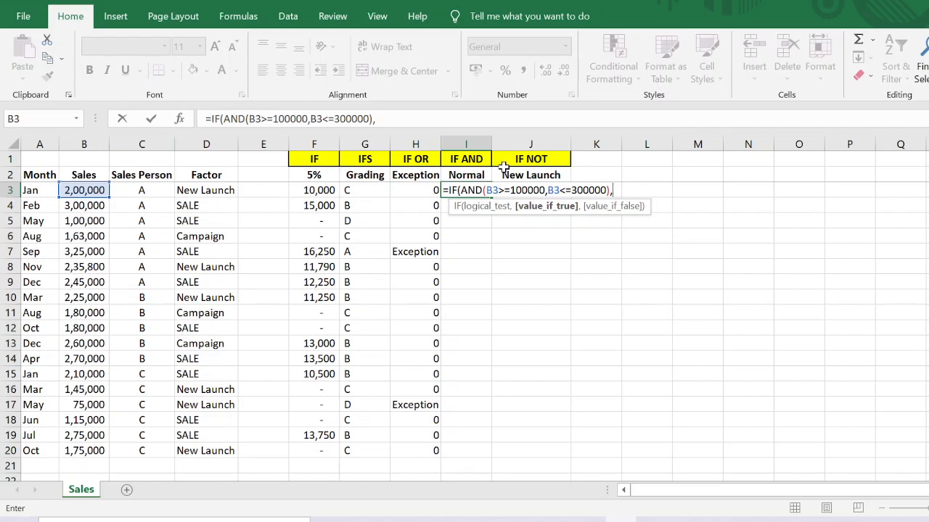
Complete the I3 formula so it returns the Normal header in I2 when true and 0 when false
left_click(475, 175)
type(",0")
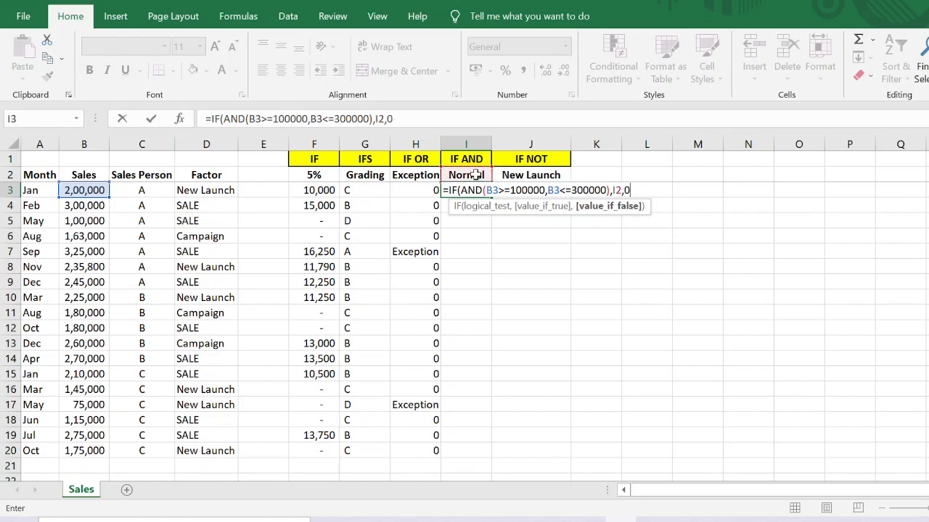
type(")")
key("Return")
key("Up")
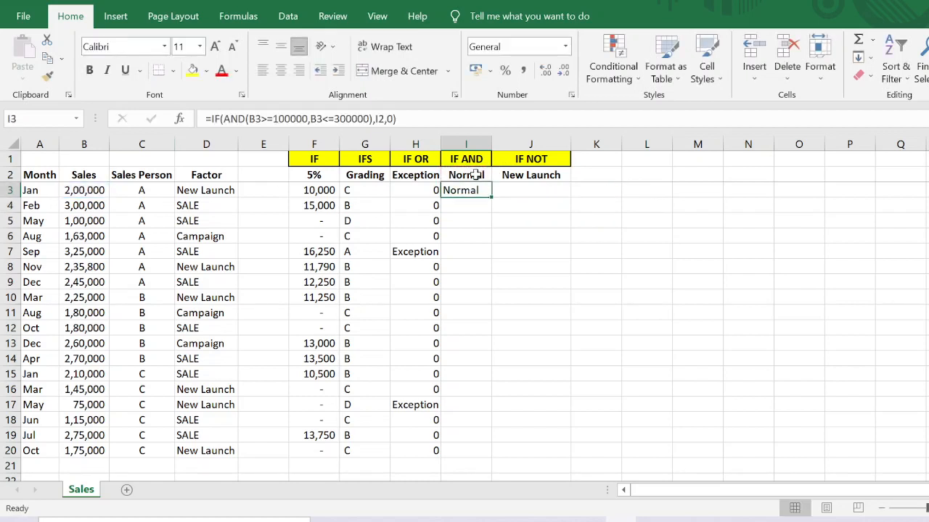
Make the I2 reference in the I3 formula absolute as $I$2
key("F2")
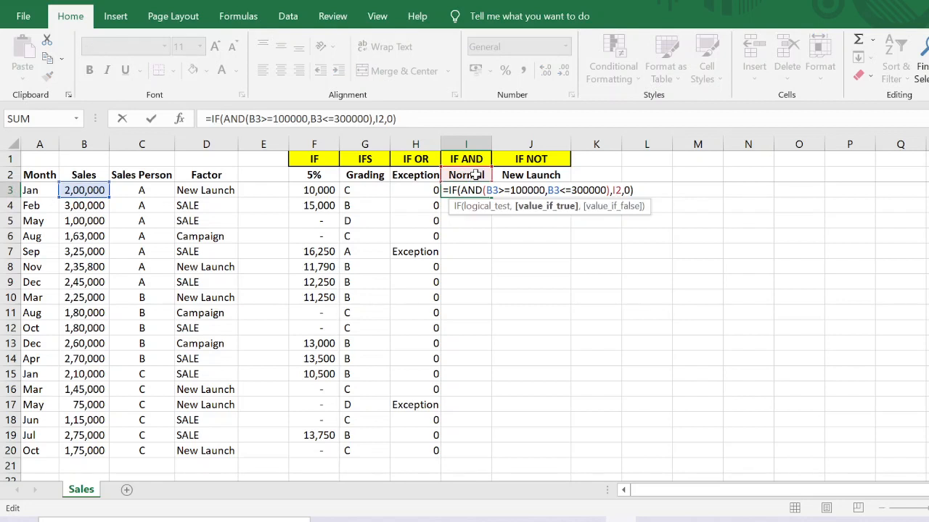
key("F4")
key("Return")
key("Up")
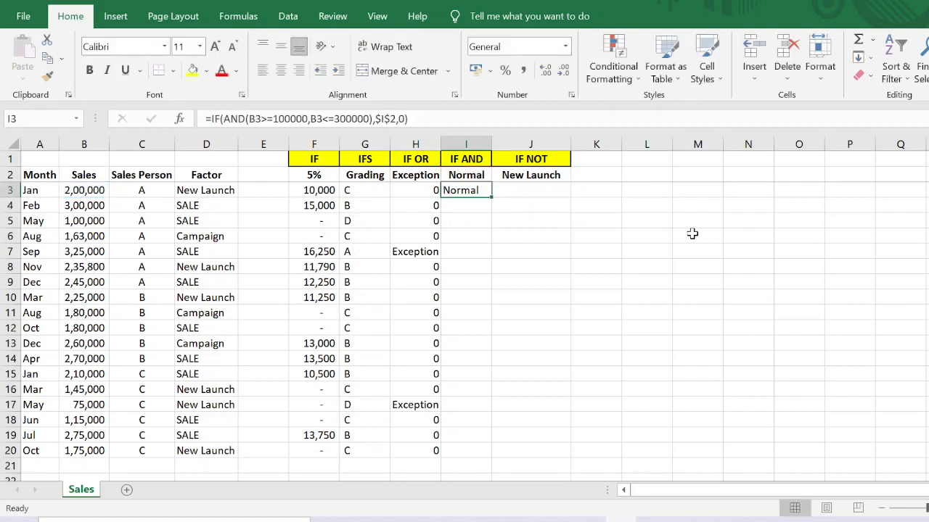
Copy the I3 IF AND formula down the Normal column through I20 and clear the copy selection
key("ctrl+c")
key("shift+Down")
key("shift+Down")
key("shift+Down")
key("shift+Down")
key("shift+Down")
key("shift+Down")
key("shift+Down")
key("shift+Down")
key("shift+Down")
key("shift+Down")
key("shift+Down")
key("shift+Down")
key("shift+Down")
key("shift+Down")
key("shift+Down")
key("shift+Down")
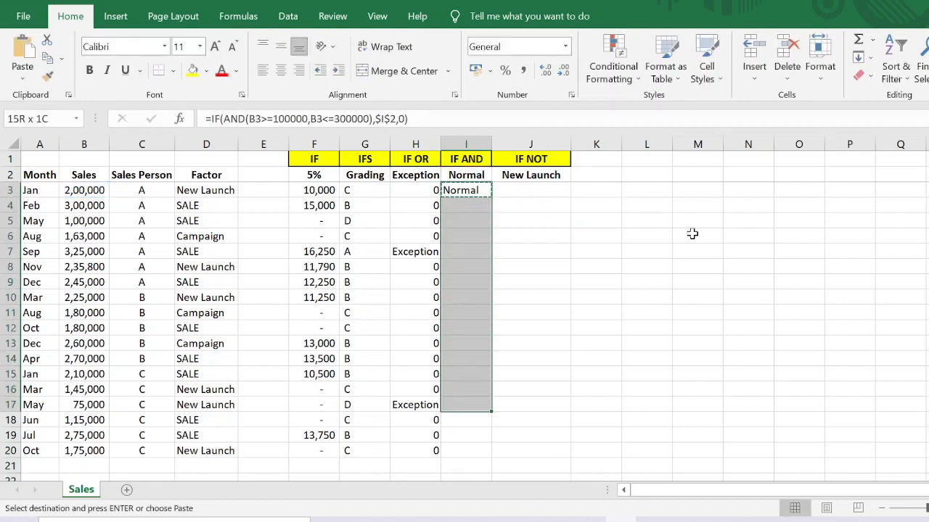
key("shift+Down")
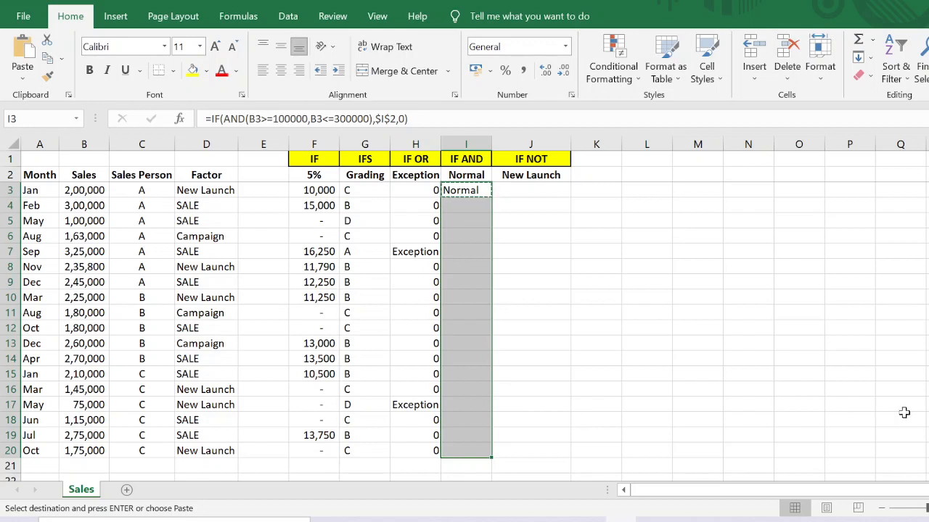
key("ctrl+v")
key("Escape")
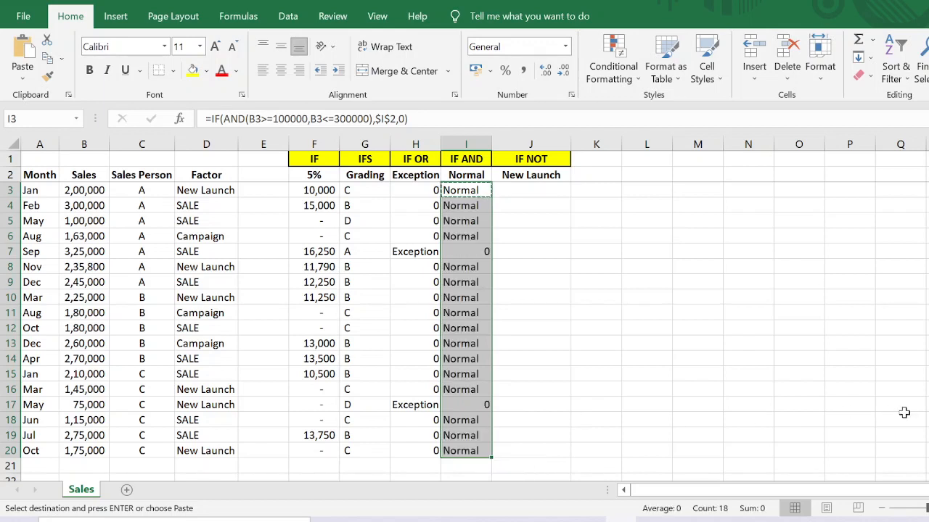
Start an IF formula in J3 with a NOT test for D3 equal to the New Launch header in J2
key("Right")
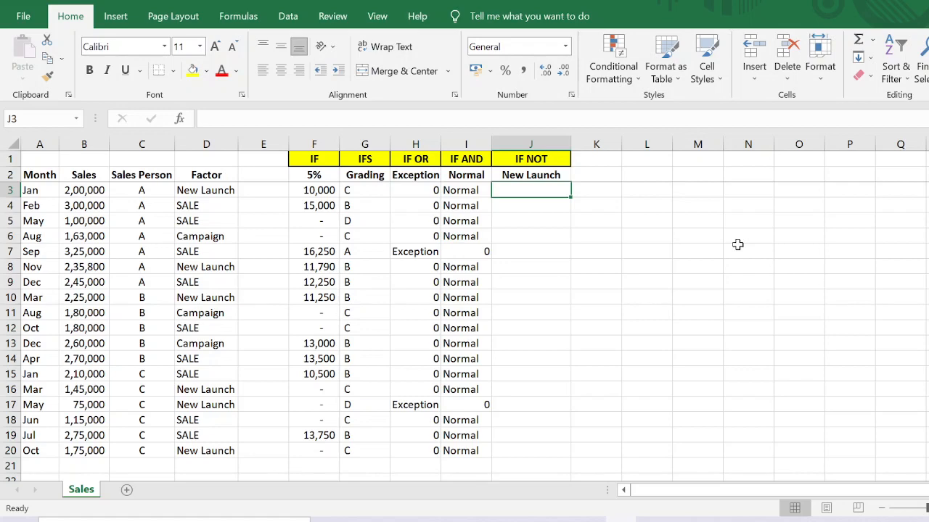
type("=IF(N")
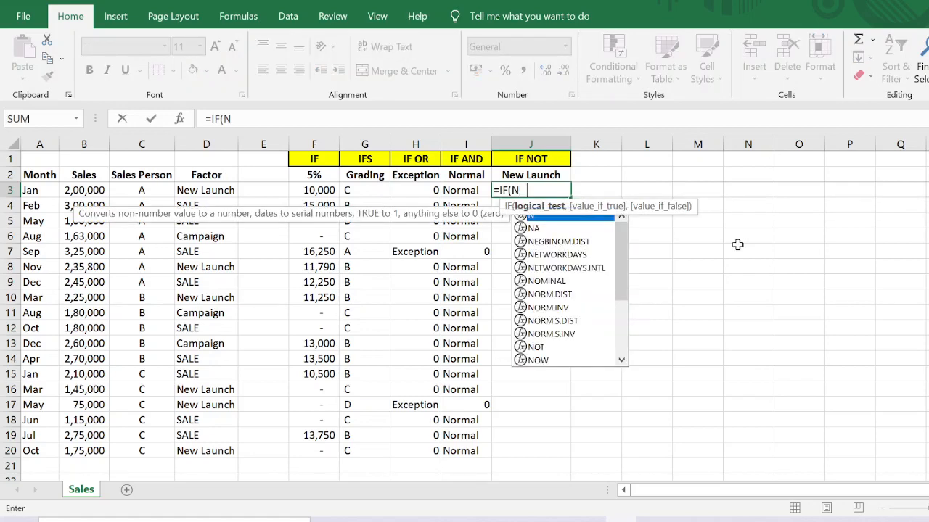
type("OT(")
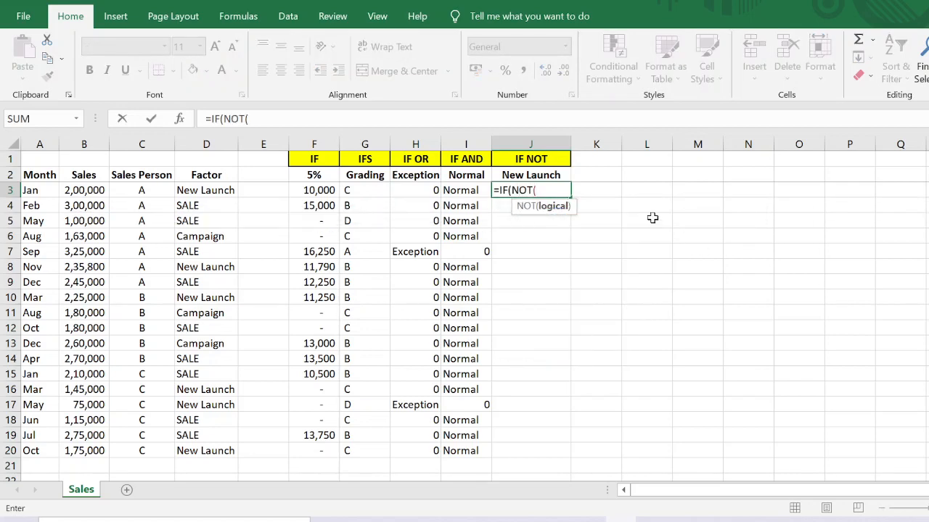
left_click(204, 190)
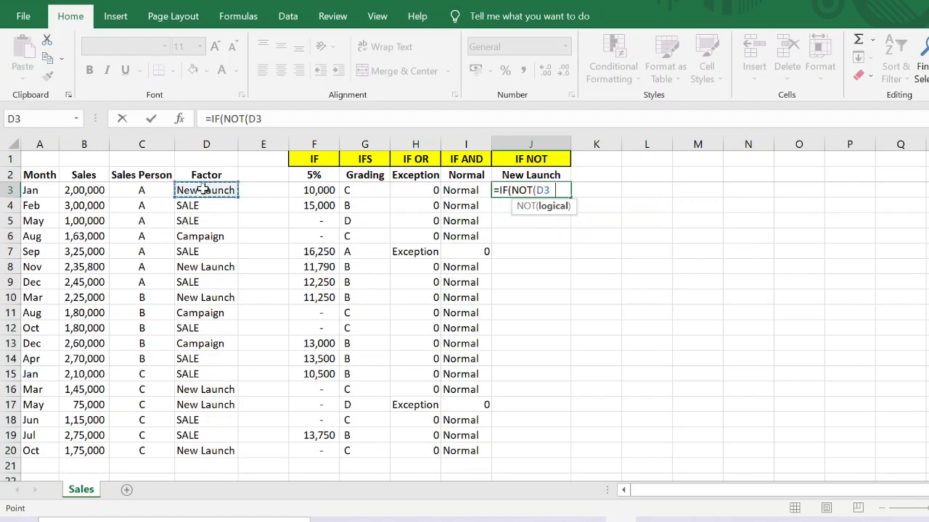
type("=")
left_click(530, 175)
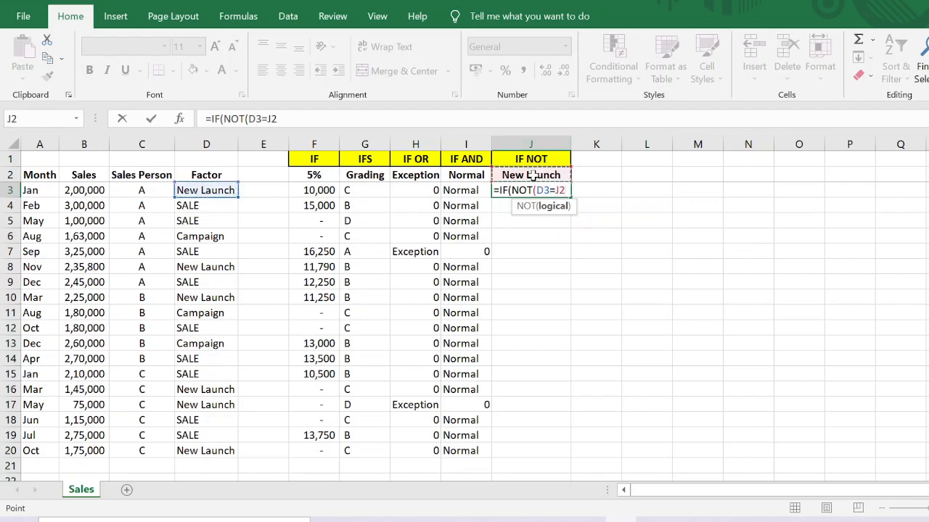
type("),")
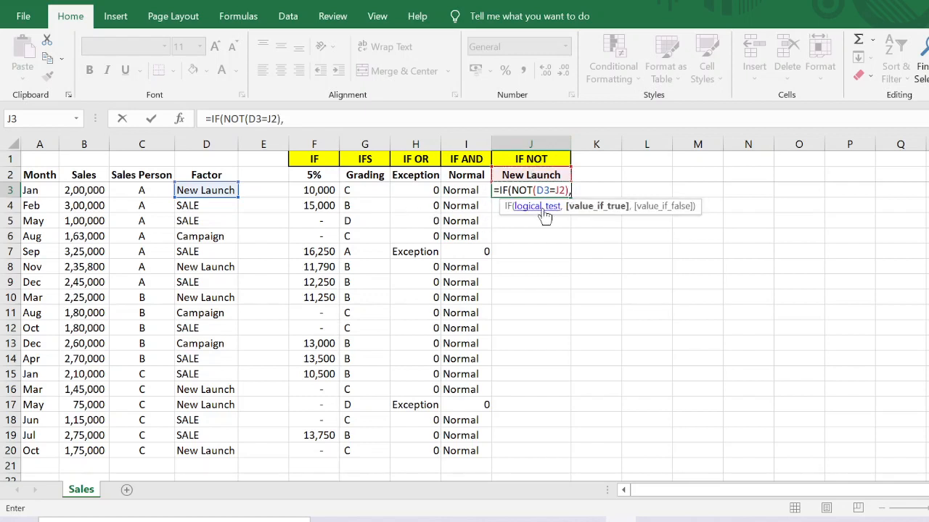
Complete the J3 formula so it returns the sales value in B3 when true and 0 when false
left_click(78, 190)
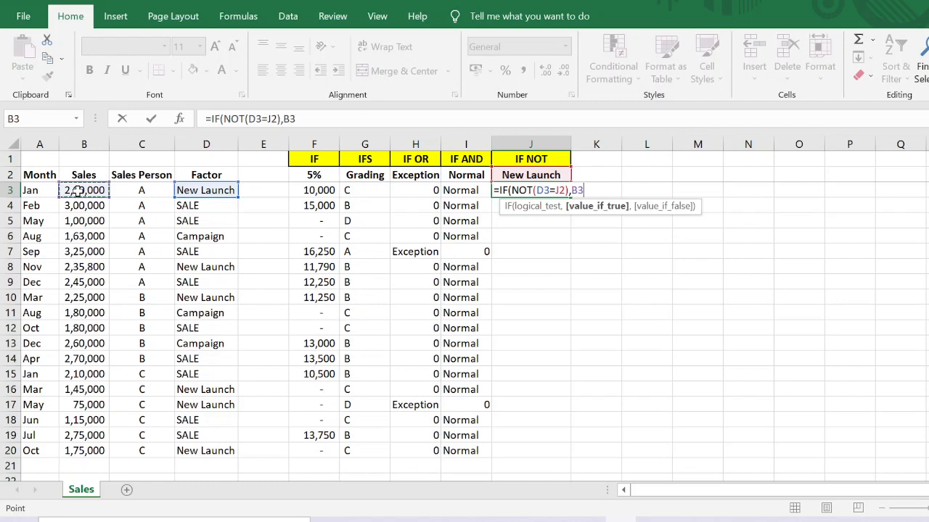
type(",0)")
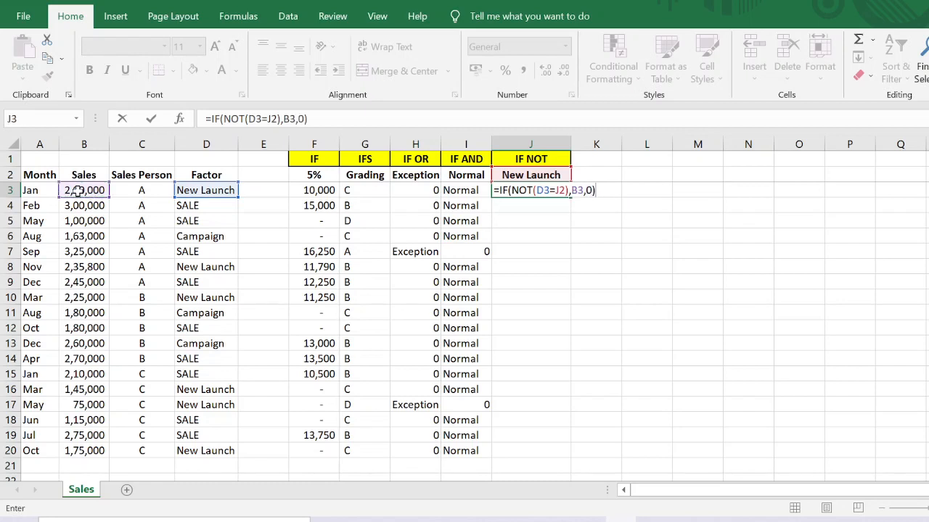
key("Return")
key("Up")
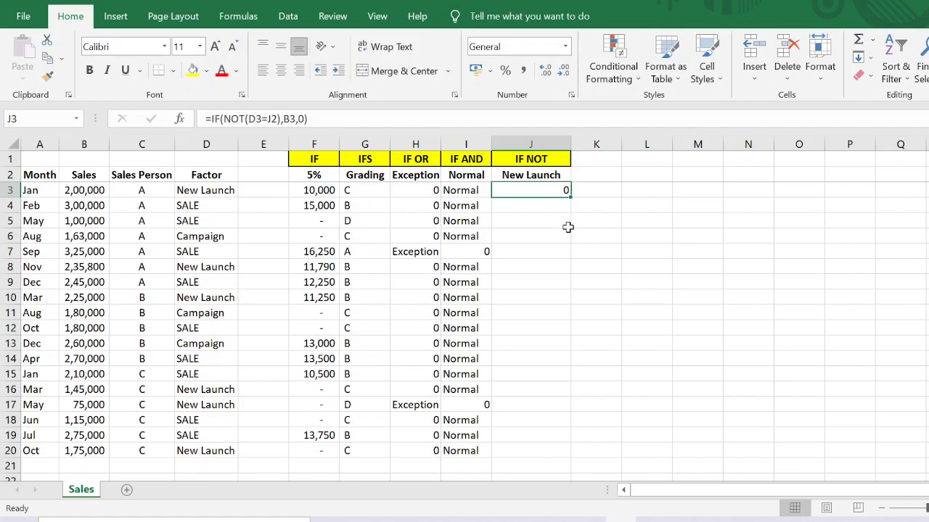
Make the J2 reference in the J3 formula absolute as $J$2
key("F2")
key("Left")
key("Left")
key("Left")
key("Left")
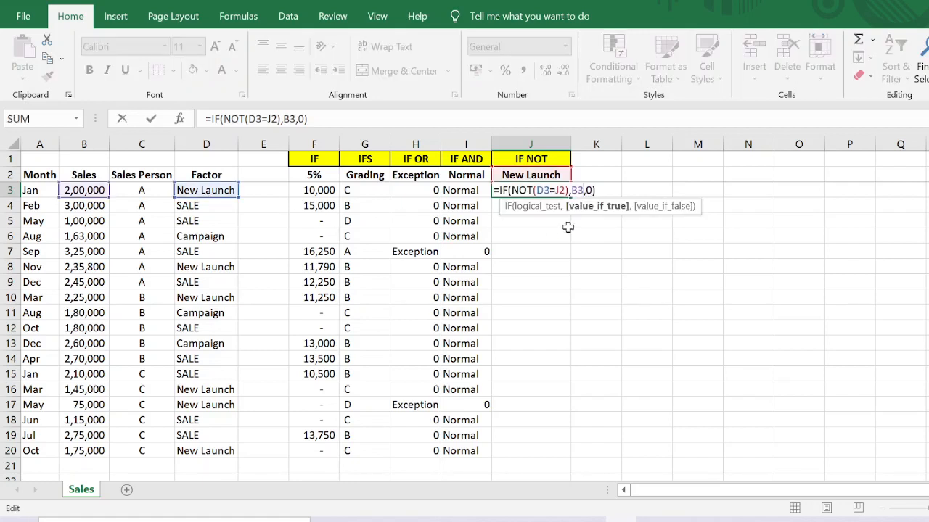
key("Left")
key("Left")
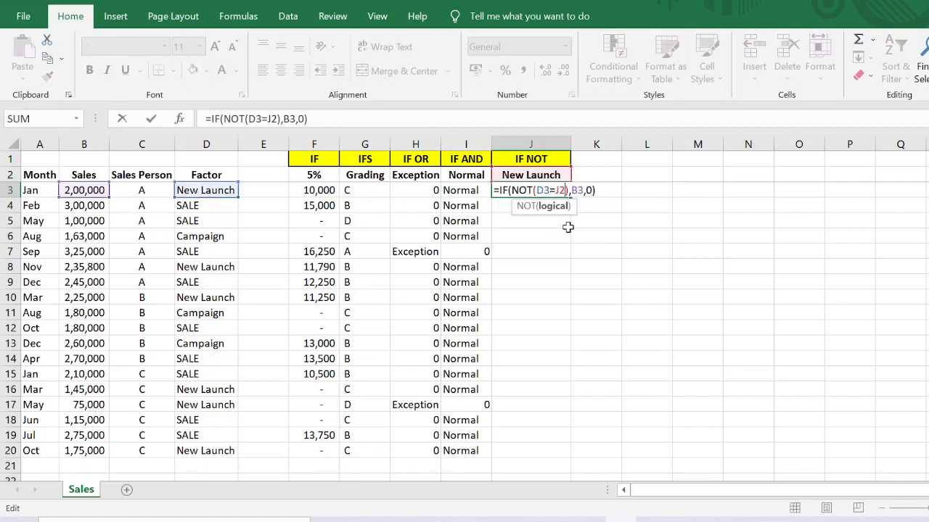
key("F4")
key("Return")
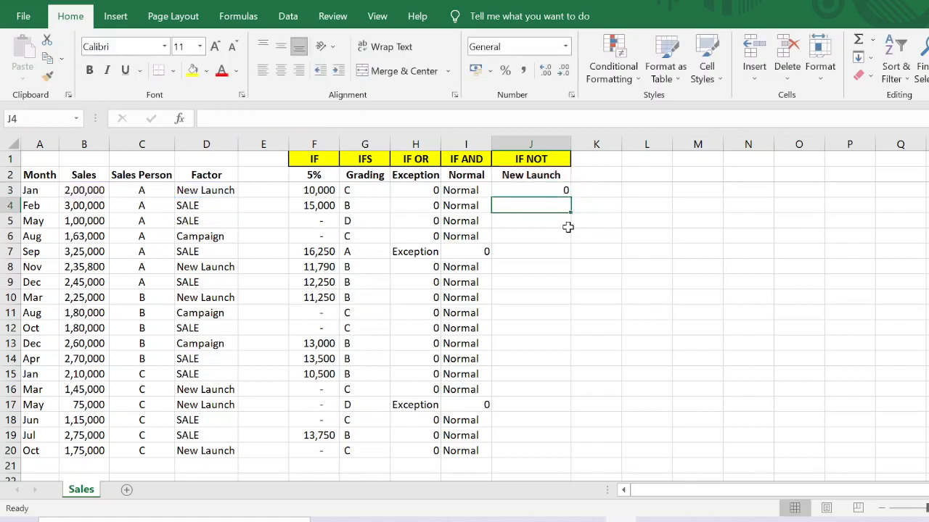
Copy the J3 IF NOT formula down the New Launch column through J20 and clear the copy selection
key("Up")
key("ctrl+c")
key("shift+Down")
key("shift+Down")
key("shift+Down")
key("shift+Down")
key("shift+Down")
key("shift+Down")
key("shift+Down")
key("shift+Down")
key("shift+Down")
key("shift+Down")
key("shift+Down")
key("shift+Down")
key("shift+Down")
key("shift+Down")
key("shift+Down")
key("shift+Down")
key("shift+Down")
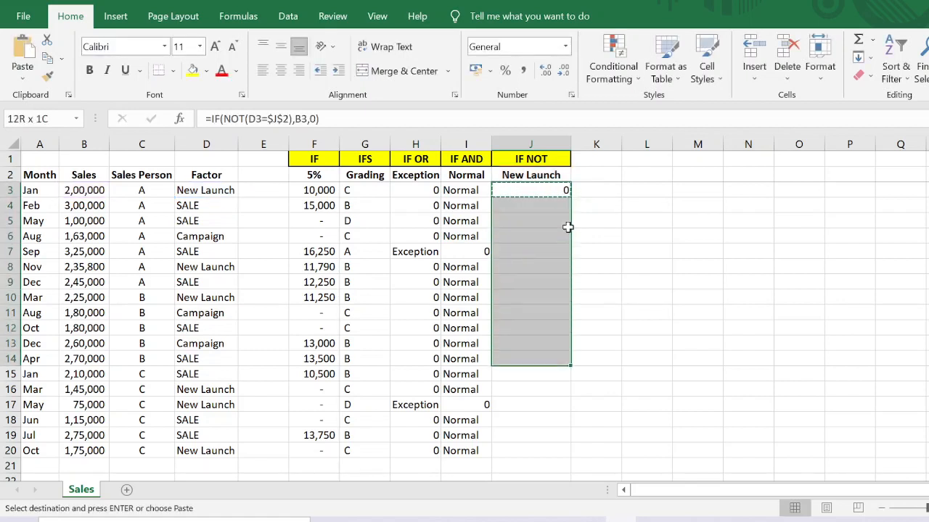
key("ctrl+v")
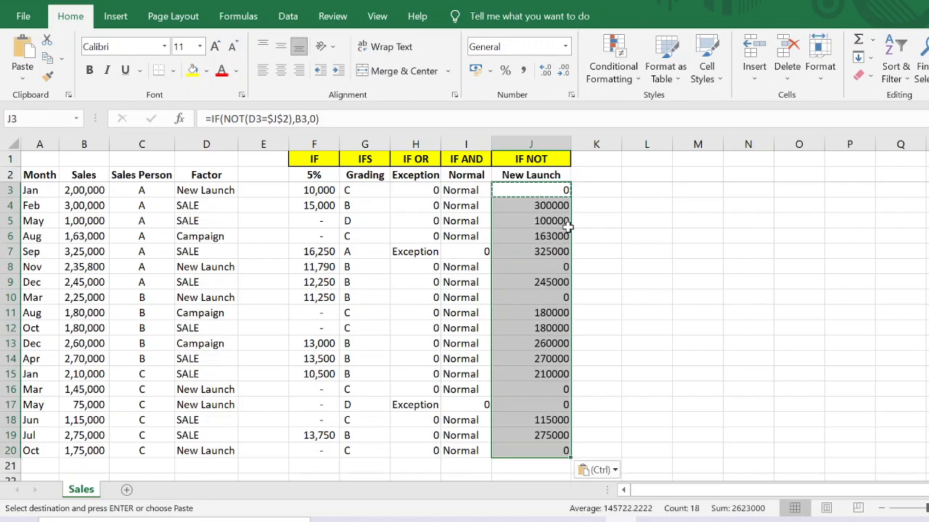
key("Escape")
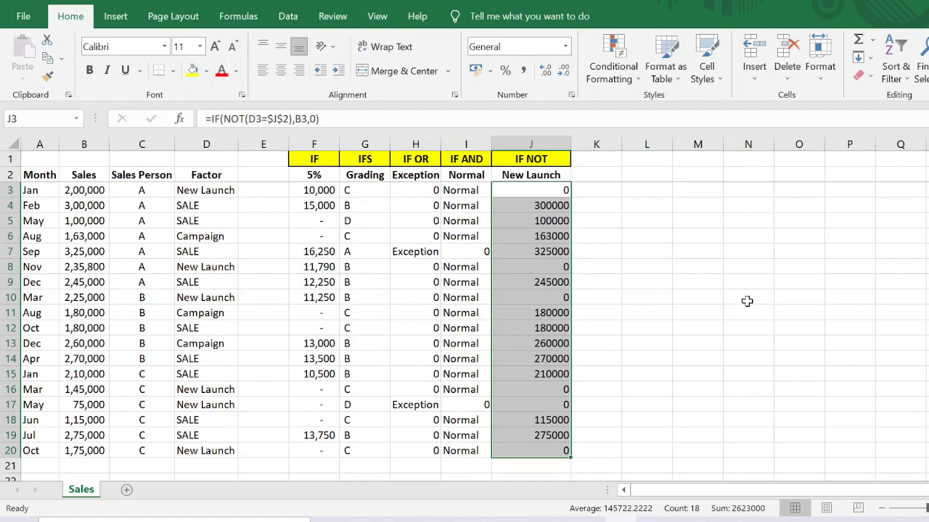
left_click(668, 234)
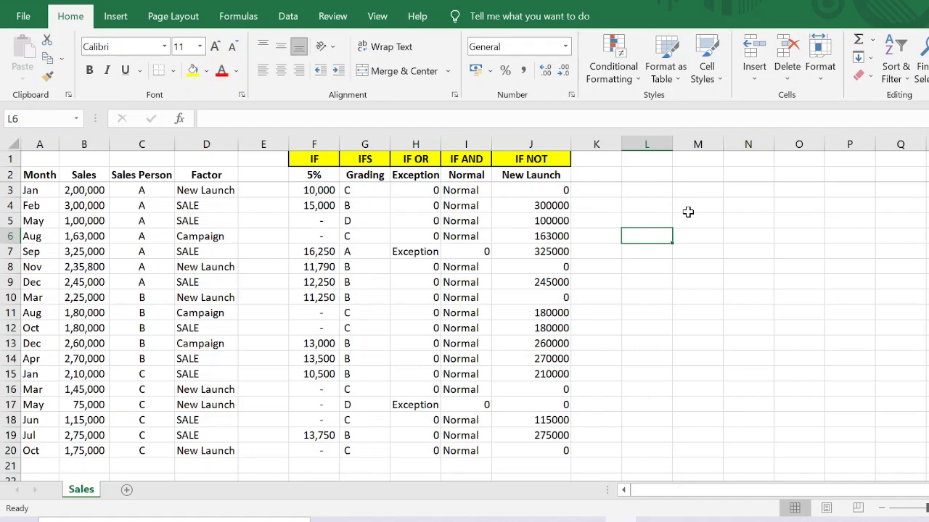
Unhide the Formula_commands sheet
key("alt")
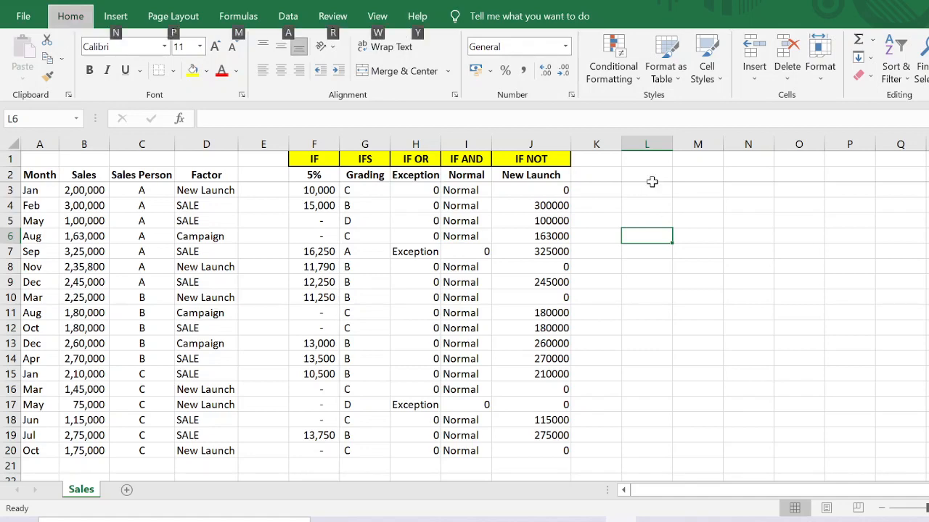
key("h")
key("o")
key("u")
key("h")
key("Return")
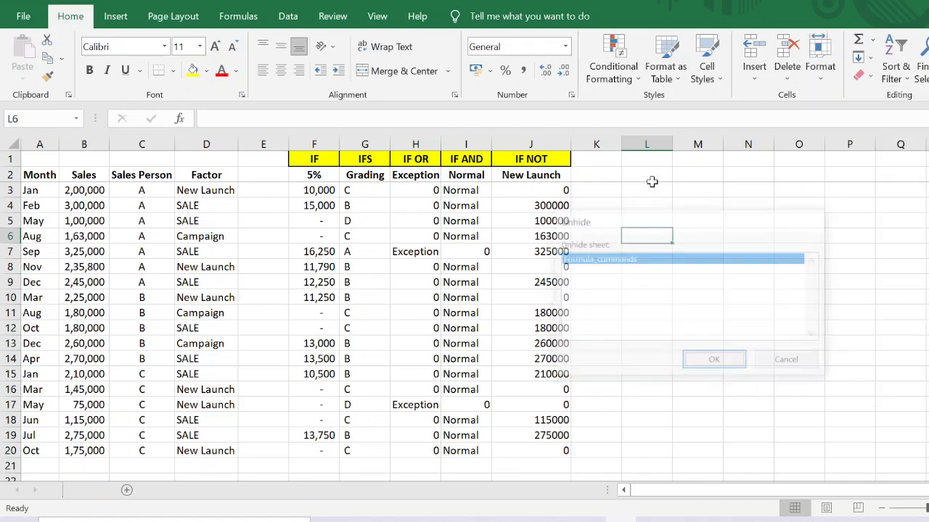
Go through the Part 4 topic list in column B, from IF in B29 down to Paste Special in B35
left_click(126, 209)
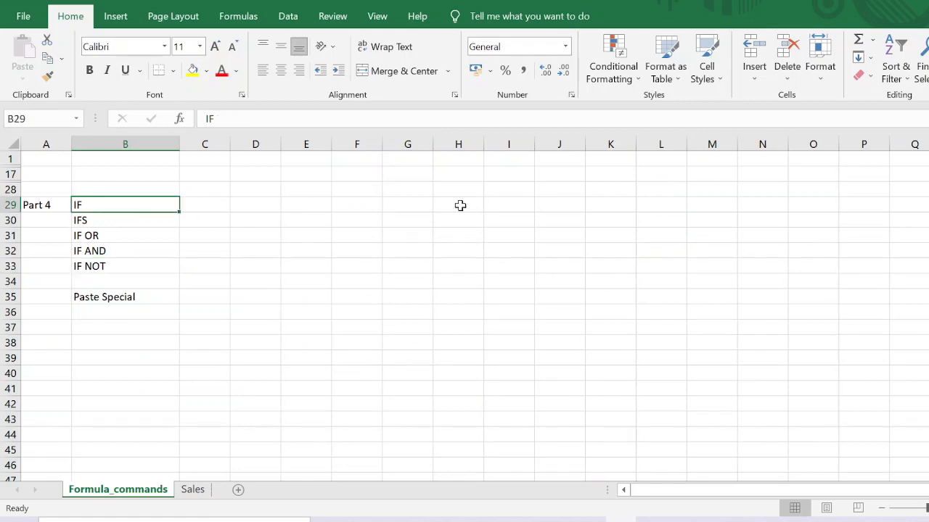
key("Down")
key("Down")
key("Down")
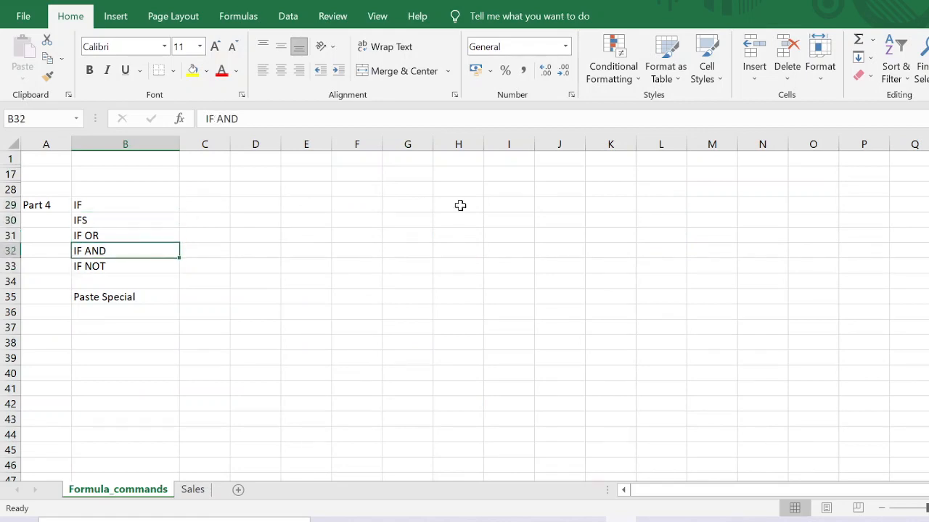
key("Down")
key("Down")
key("Down")
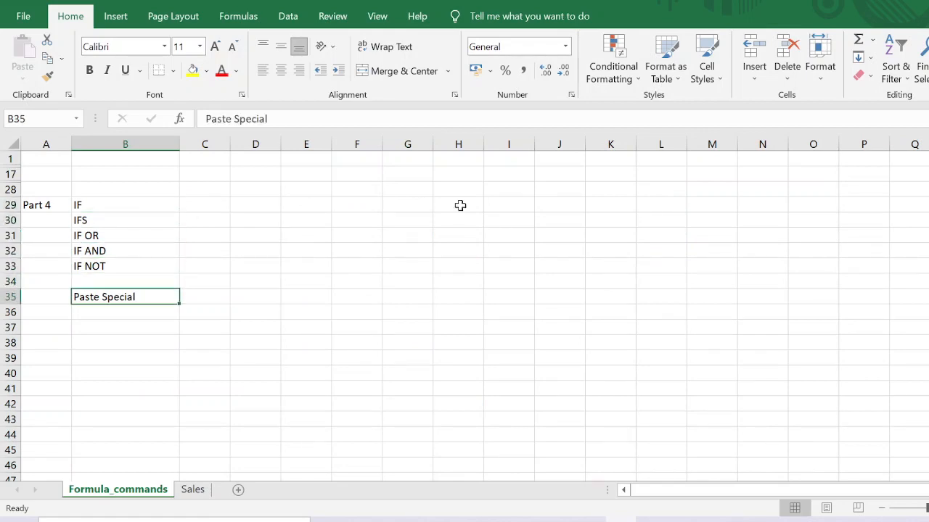